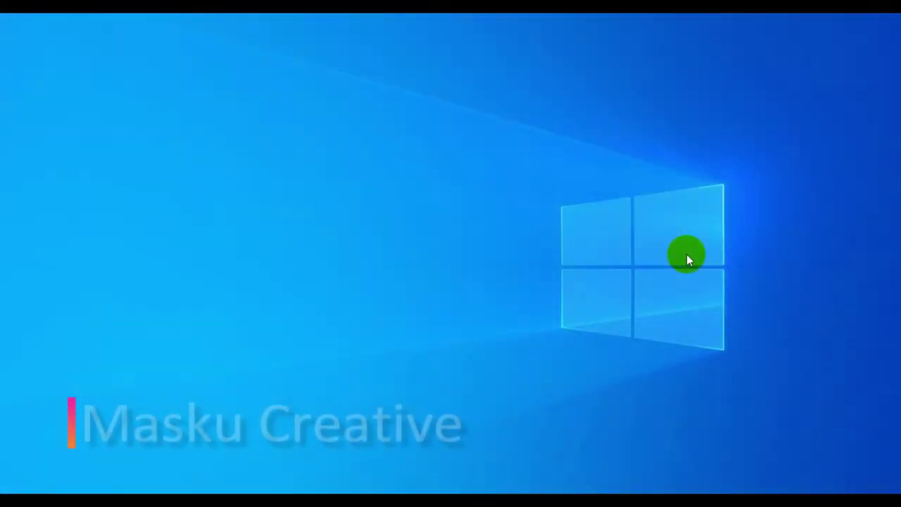
Launch Aurora 3D Presentation 2012 by searching 'auro' in the Windows Start menu
key("super")
type("au")
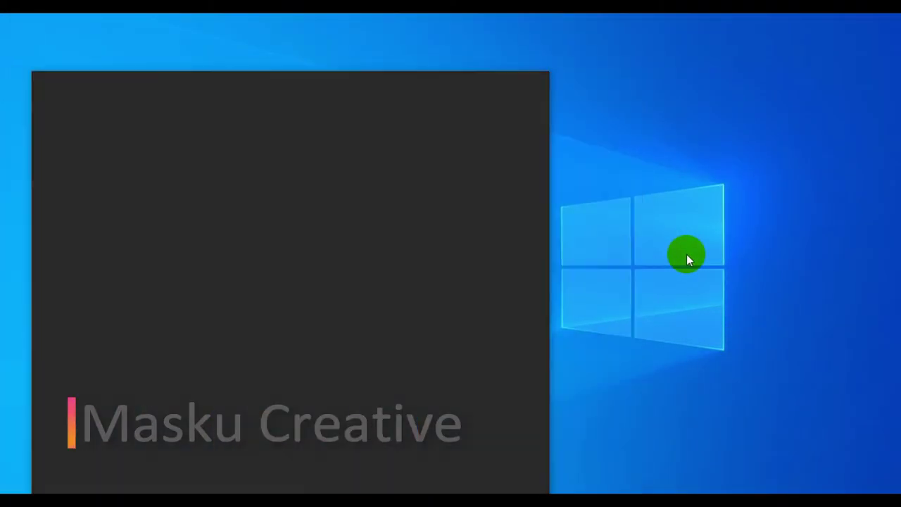
type("ro")
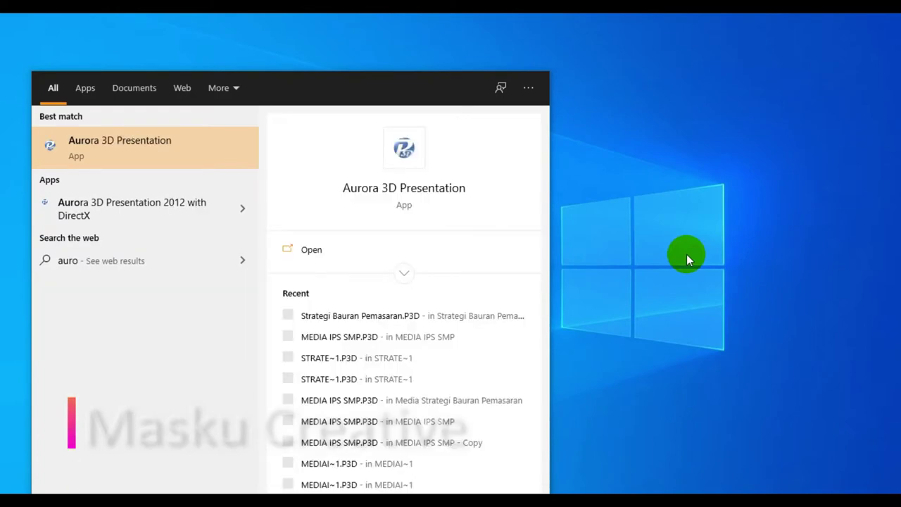
key("Return")
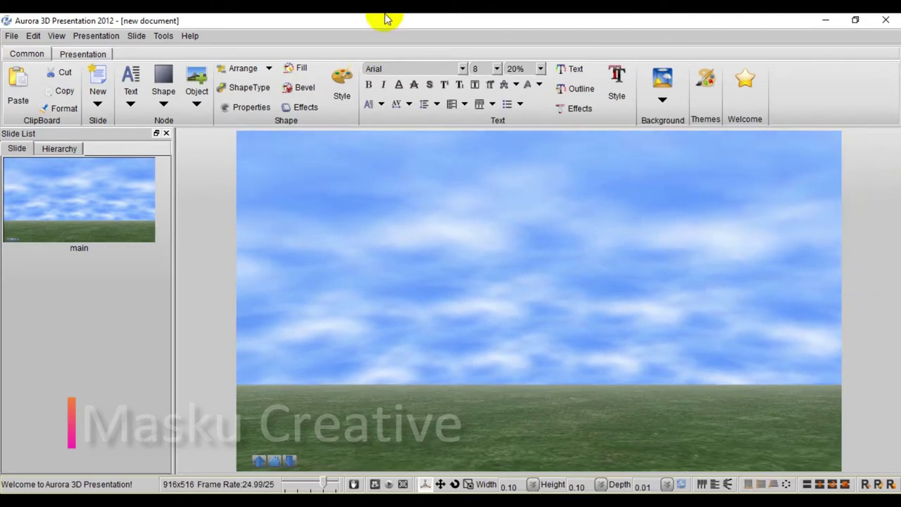
Show the Interactive panel from the View menu and hide the canvas navigation bar
left_click(56, 36)
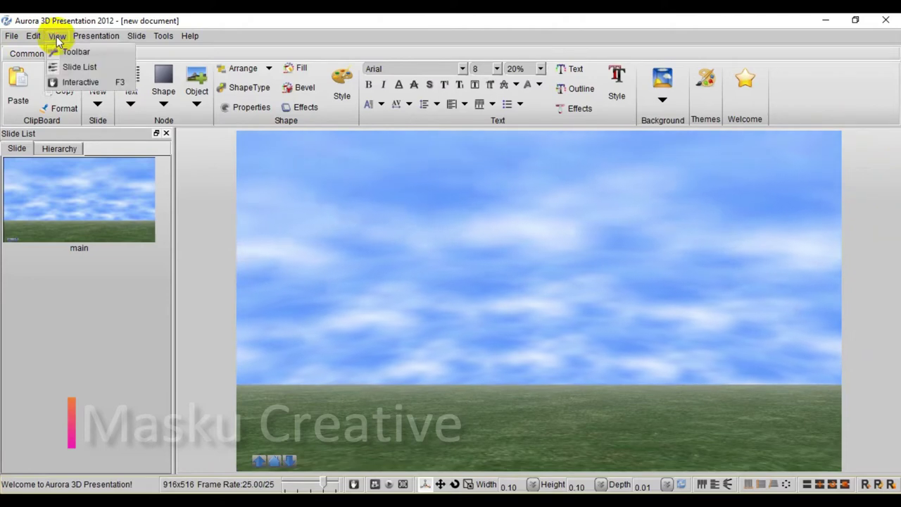
left_click(73, 82)
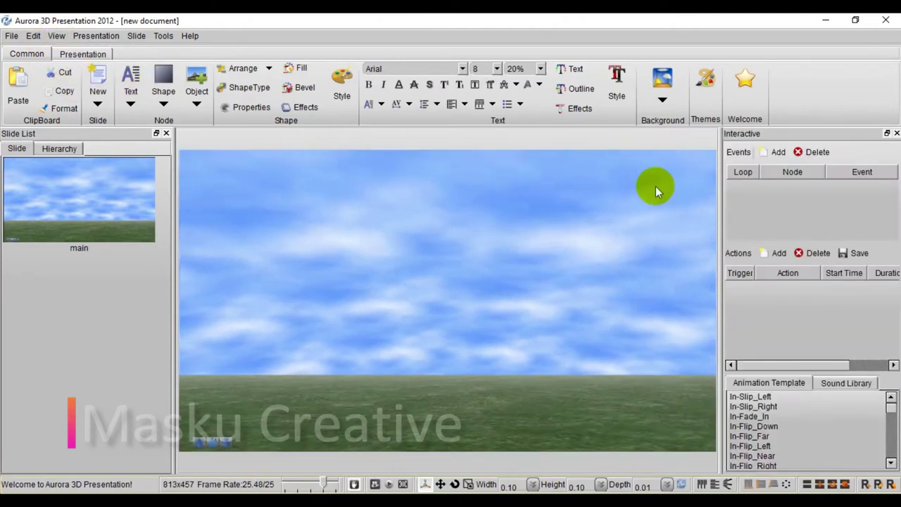
left_click(34, 36)
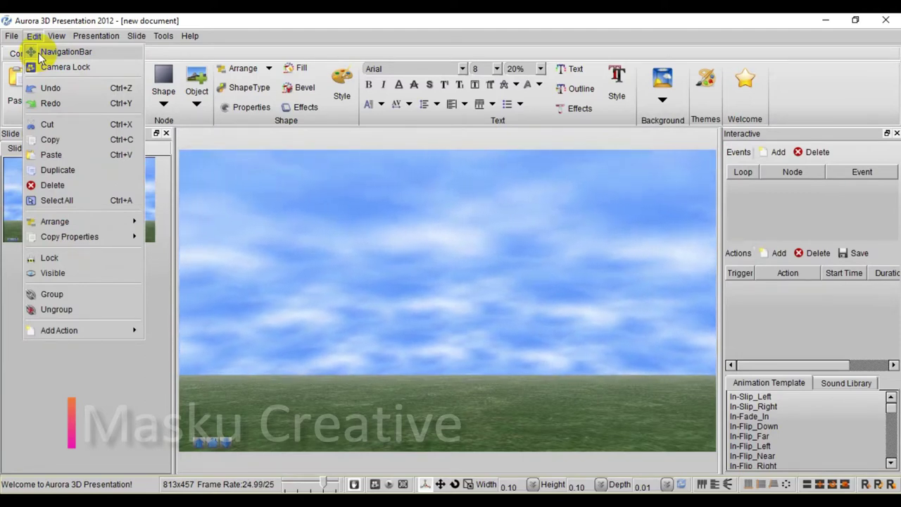
left_click(43, 52)
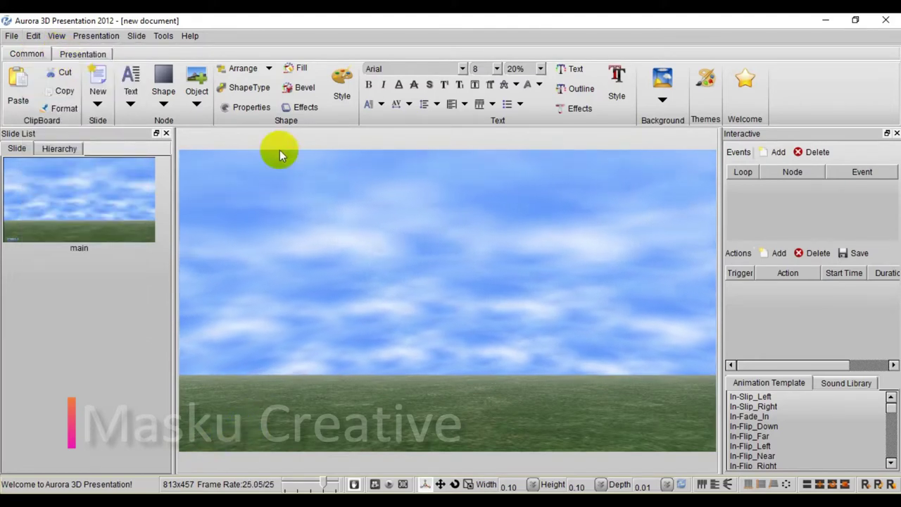
left_click(32, 39)
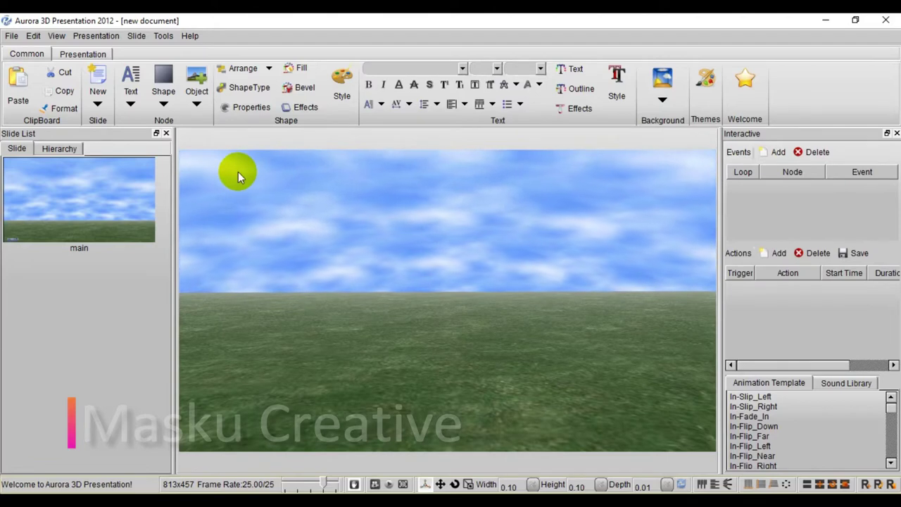
Insert a default text node in the upper-left sky and reset the camera
left_click(131, 77)
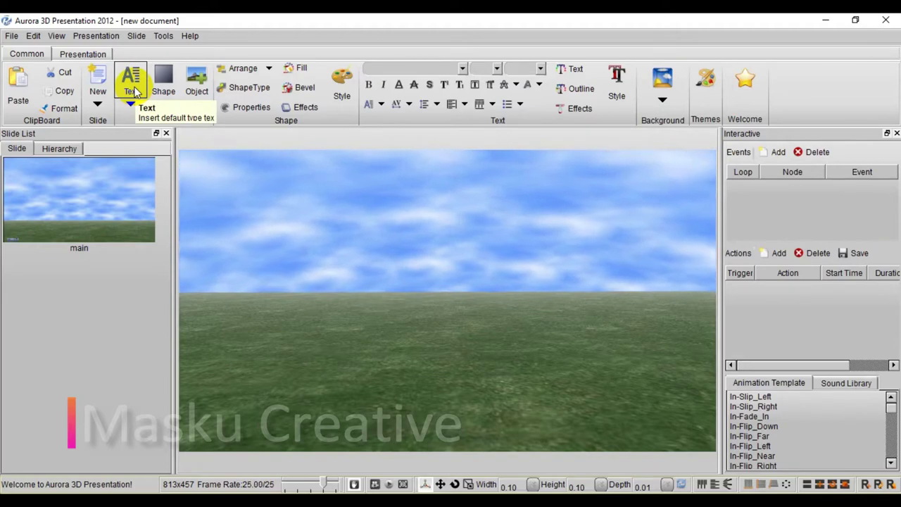
left_click(135, 90)
left_click_drag(269, 246, 273, 259)
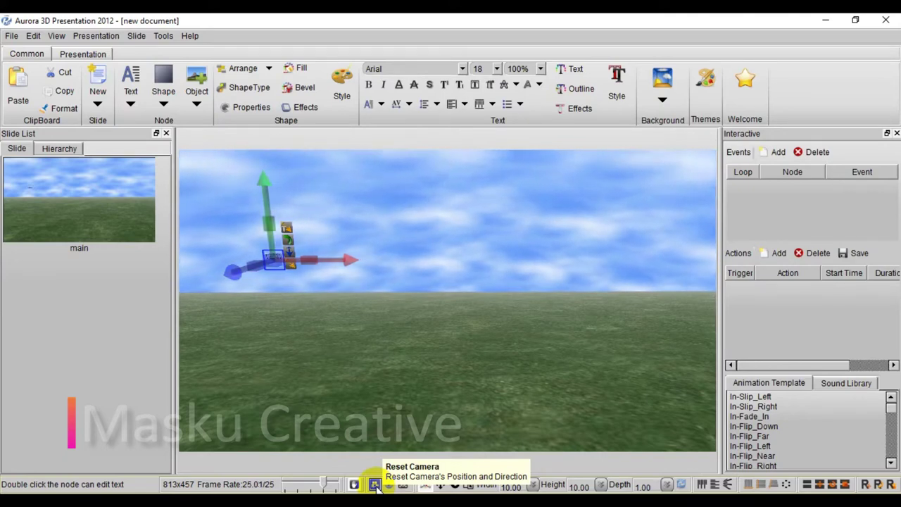
left_click(376, 485)
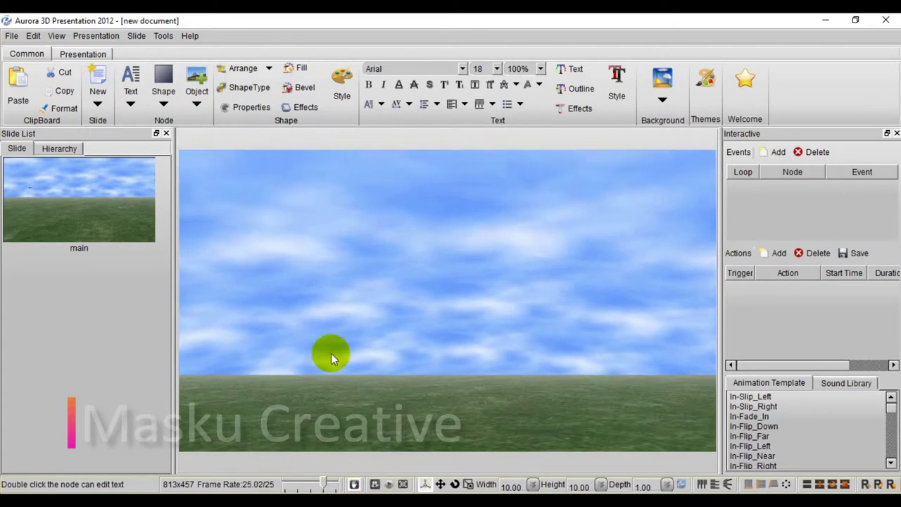
Delete the Text(1) node from the Hierarchy list, leaving the slide empty
left_click(62, 149)
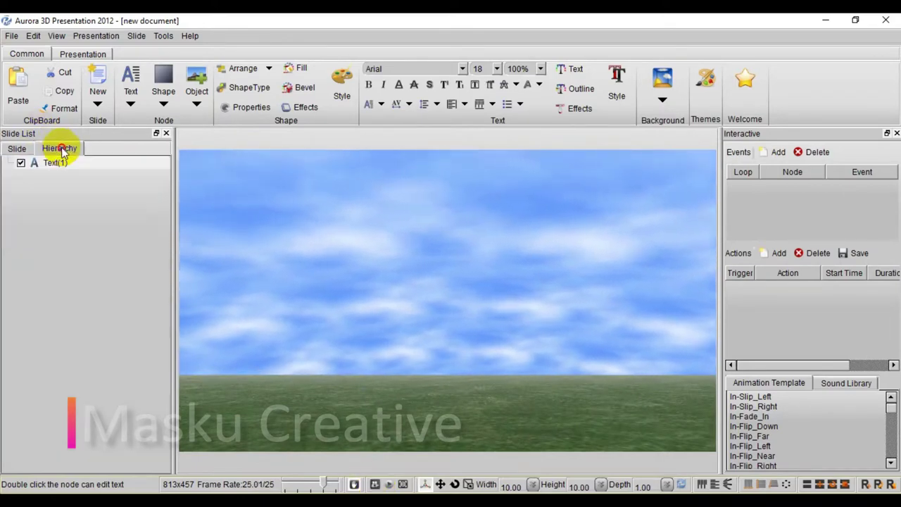
left_click(44, 165)
right_click(44, 165)
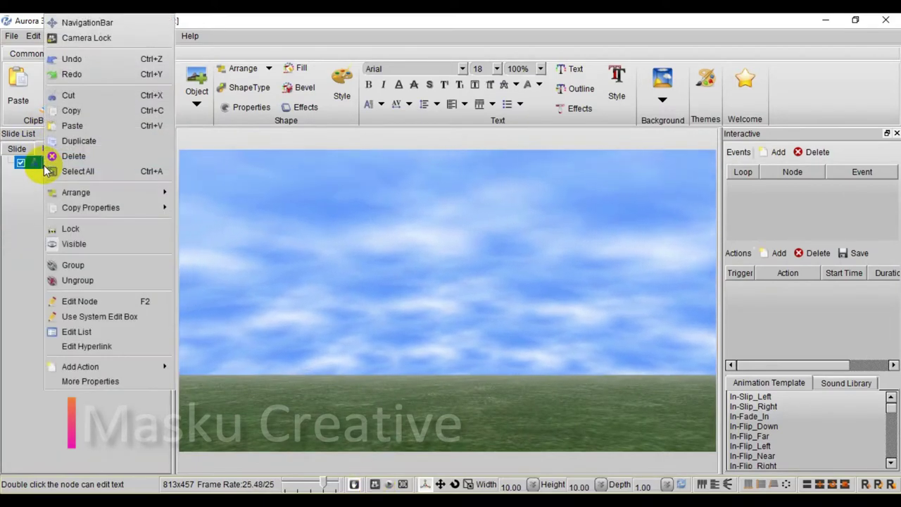
left_click(67, 155)
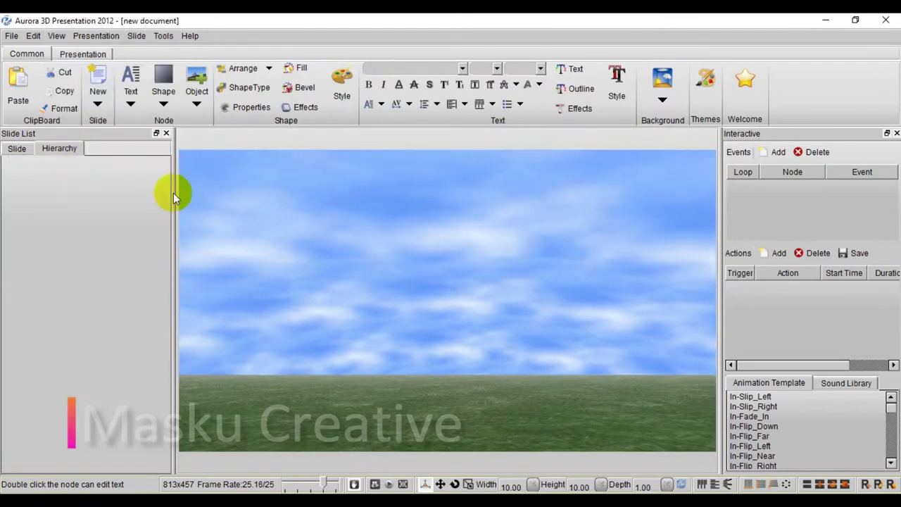
left_click(17, 149)
left_click(129, 99)
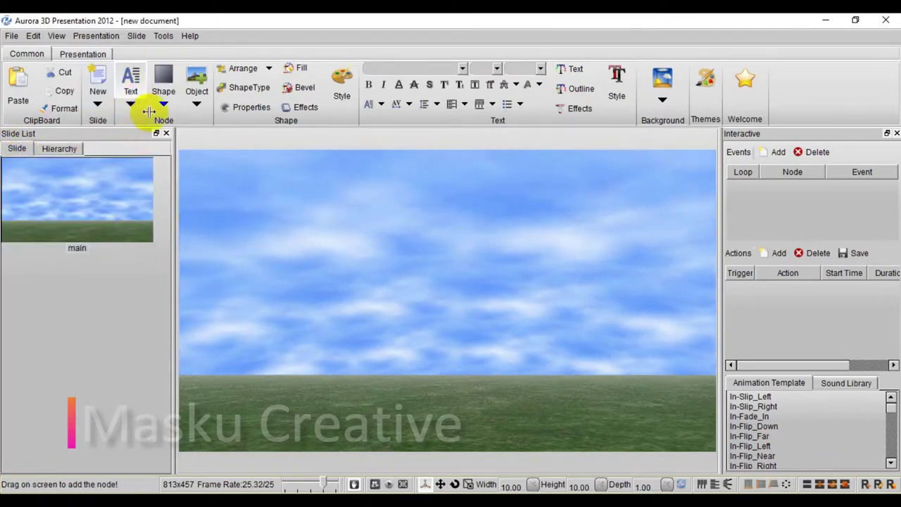
Place a text node in the upper-left sky and change its wording to 'Node Text'
left_click_drag(232, 224, 280, 262)
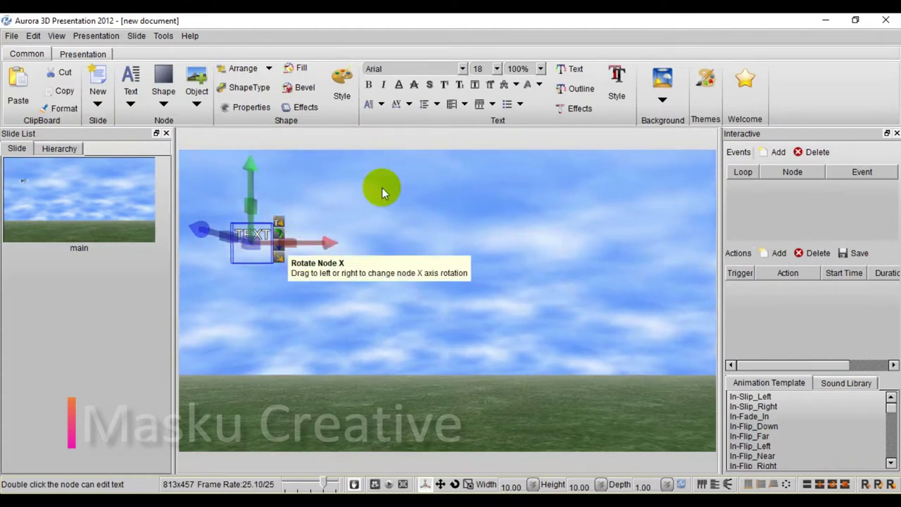
double_click(268, 238)
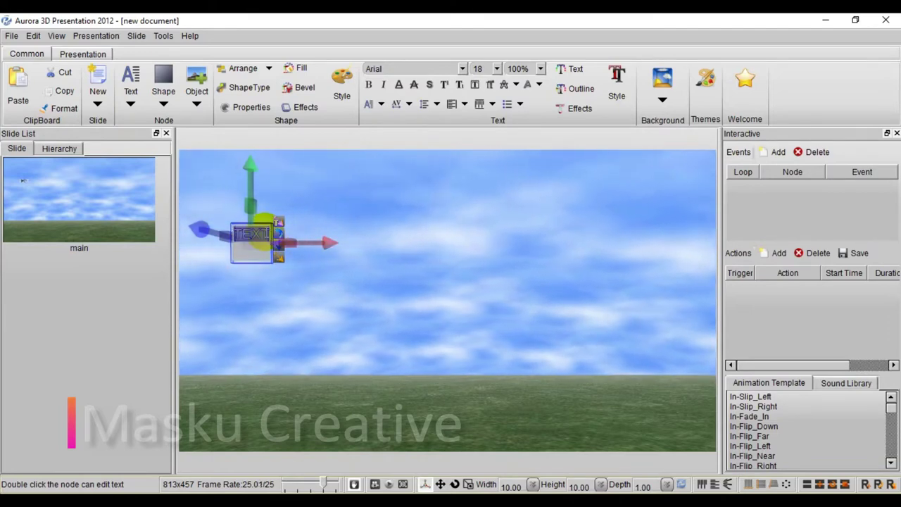
key("BackSpace")
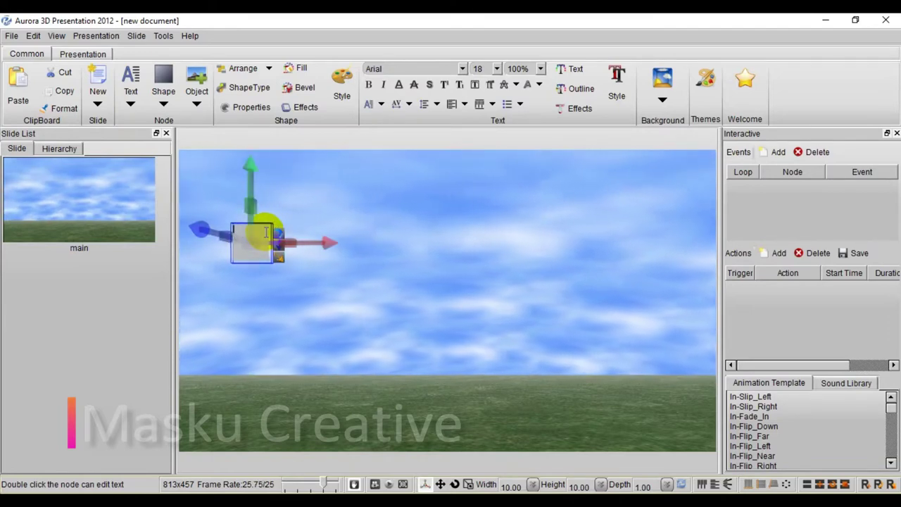
type("Node")
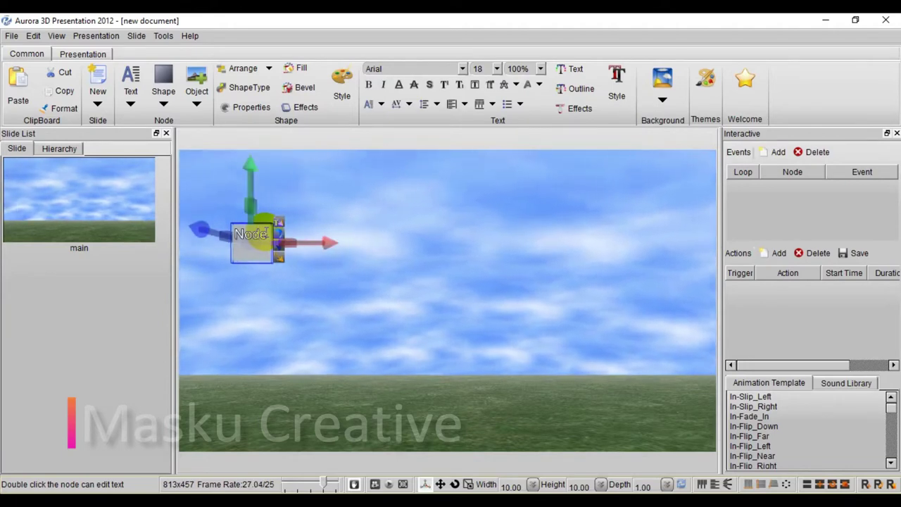
type(" Text")
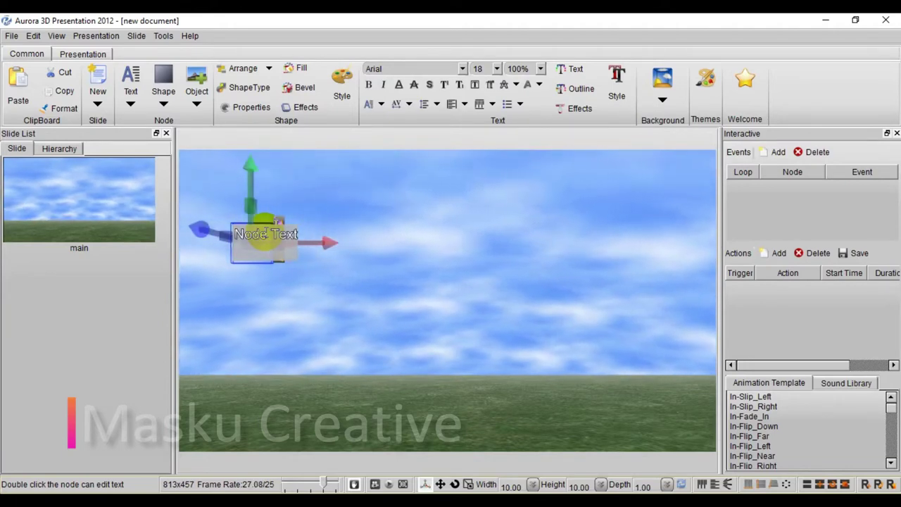
key("Return")
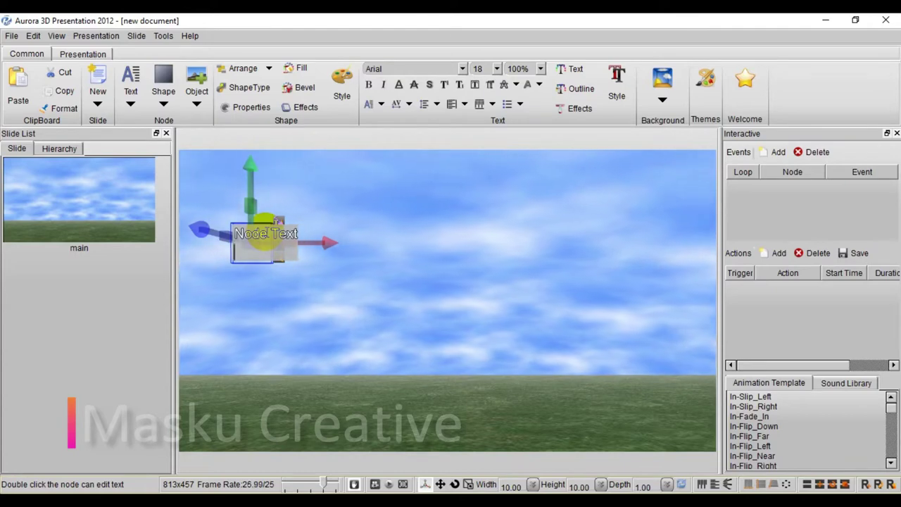
left_click(264, 236)
left_click(406, 249)
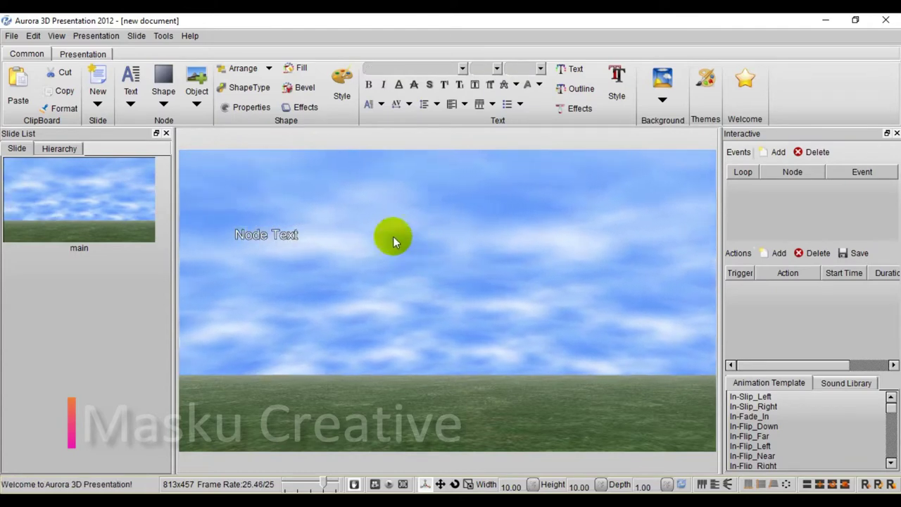
mouse_move(282, 232)
left_mouse_down()
mouse_move(254, 230)
mouse_move(269, 232)
left_mouse_up()
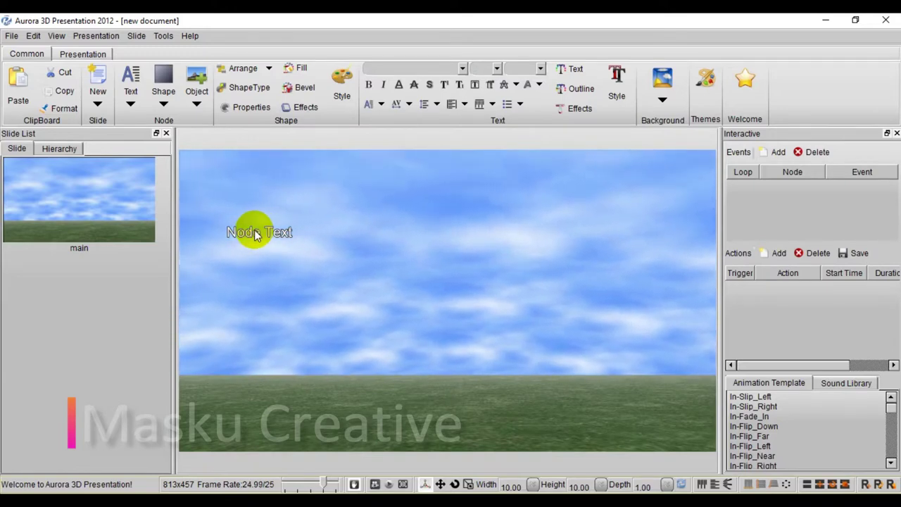
Lower the Node Text node within the sky and rotate it about its vertical axis
left_click(256, 234)
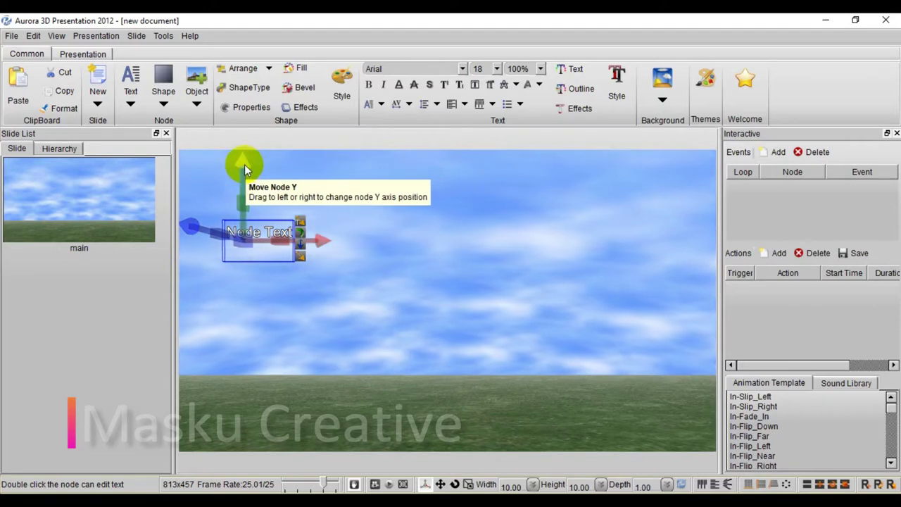
left_click_drag(244, 165, 239, 174)
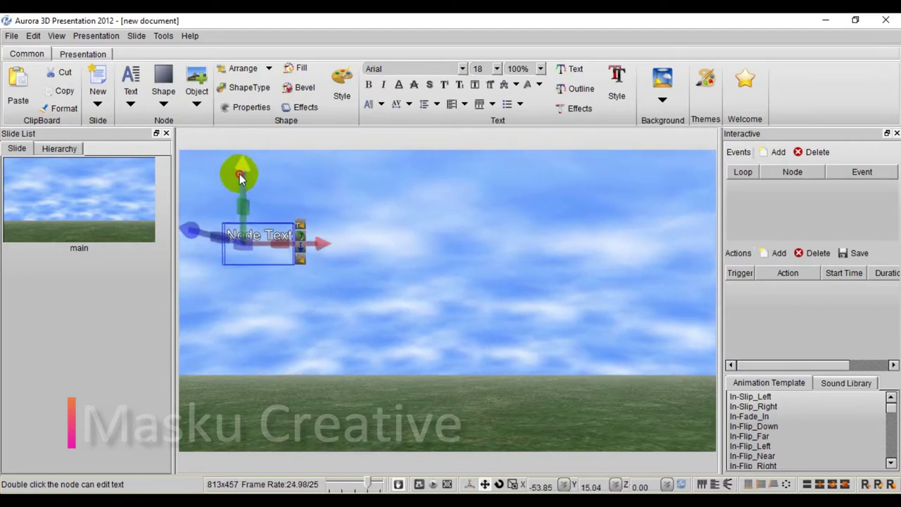
mouse_move(239, 174)
left_mouse_down()
mouse_move(266, 297)
mouse_move(257, 201)
mouse_move(258, 342)
mouse_move(258, 202)
mouse_move(266, 337)
mouse_move(252, 187)
left_mouse_up()
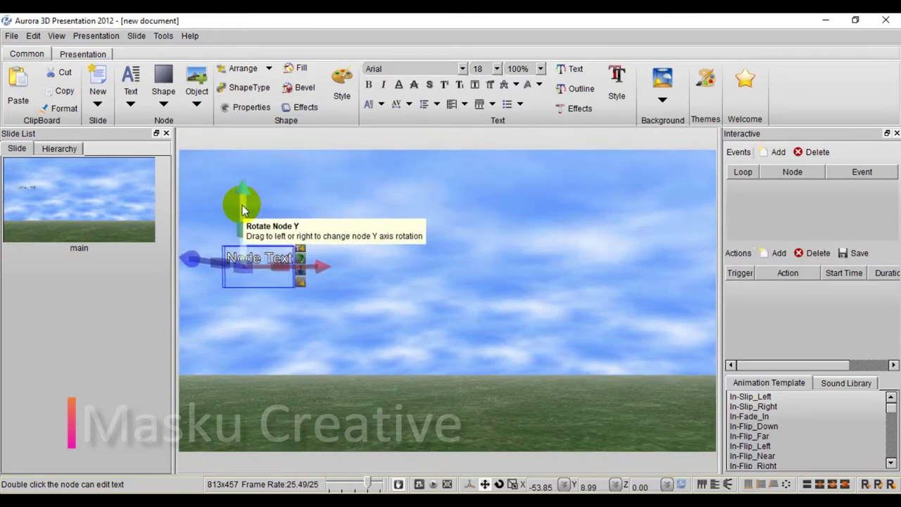
left_click(251, 210)
mouse_move(250, 210)
left_mouse_down()
mouse_move(267, 222)
mouse_move(306, 213)
mouse_move(197, 218)
mouse_move(290, 222)
mouse_move(211, 221)
mouse_move(261, 221)
mouse_move(246, 208)
mouse_move(221, 216)
left_mouse_up()
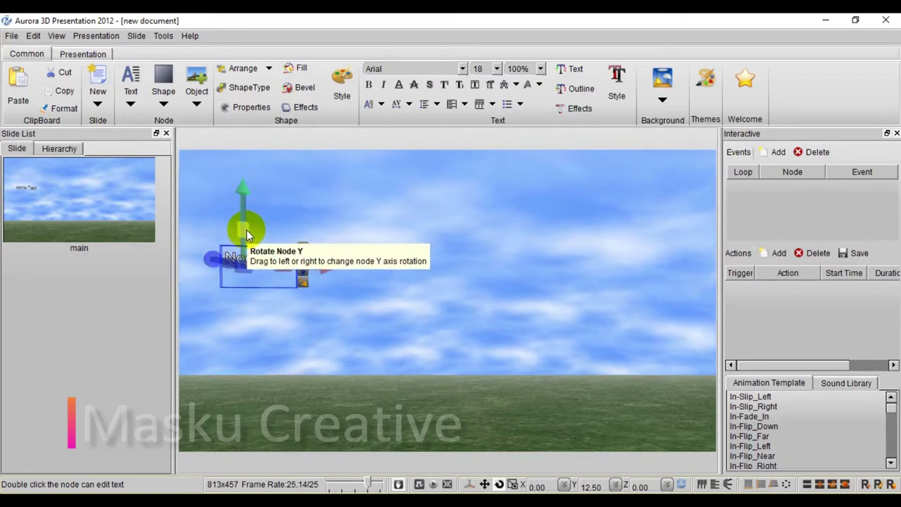
Stretch the Node Text node taller and push it deeper into the scene
left_click_drag(247, 233, 339, 286)
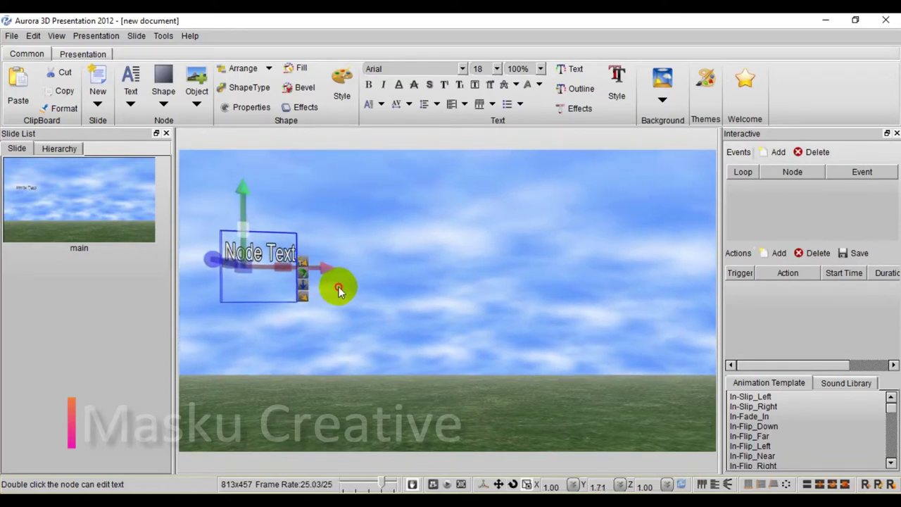
mouse_move(229, 238)
left_mouse_down()
mouse_move(221, 252)
mouse_move(322, 262)
mouse_move(261, 246)
mouse_move(292, 255)
mouse_move(263, 244)
mouse_move(268, 236)
left_mouse_up()
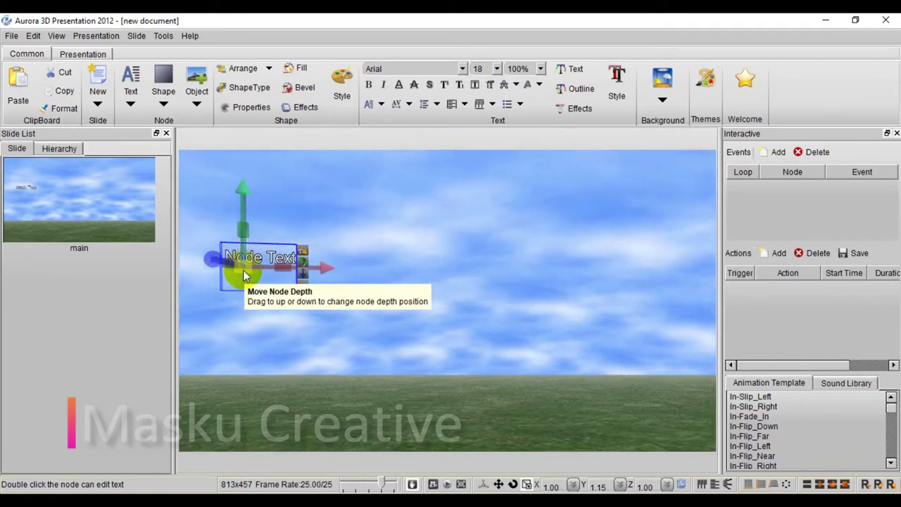
mouse_move(244, 275)
left_mouse_down()
mouse_move(237, 266)
mouse_move(296, 312)
mouse_move(216, 261)
mouse_move(277, 302)
mouse_move(280, 310)
mouse_move(267, 308)
mouse_move(276, 331)
mouse_move(241, 261)
mouse_move(257, 266)
mouse_move(254, 228)
mouse_move(249, 256)
mouse_move(265, 261)
mouse_move(177, 272)
mouse_move(252, 246)
mouse_move(276, 352)
mouse_move(257, 249)
mouse_move(285, 336)
mouse_move(245, 217)
mouse_move(292, 280)
left_mouse_up()
Shift the node's depth, tilt it by rotating, then rotate it back upright
left_click(292, 279)
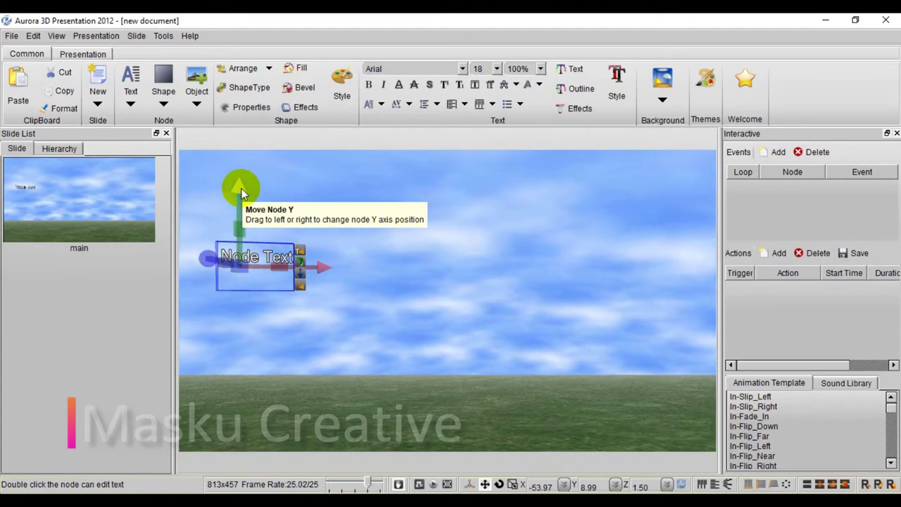
left_click(205, 261)
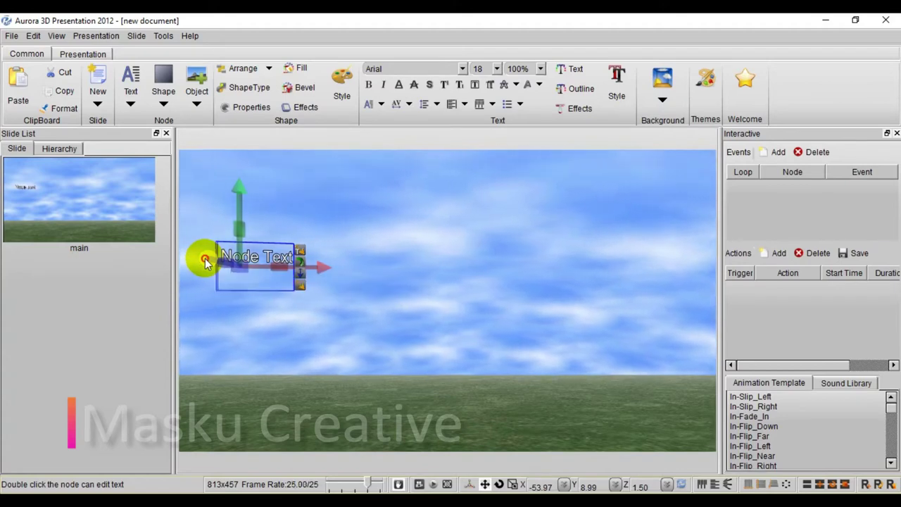
left_click_drag(206, 261, 231, 257)
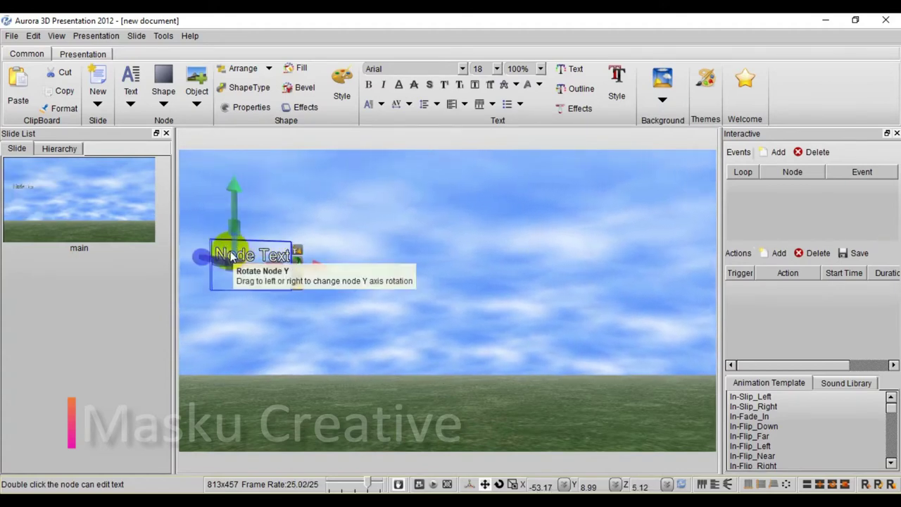
mouse_move(212, 258)
left_mouse_down()
mouse_move(223, 274)
mouse_move(207, 258)
left_mouse_up()
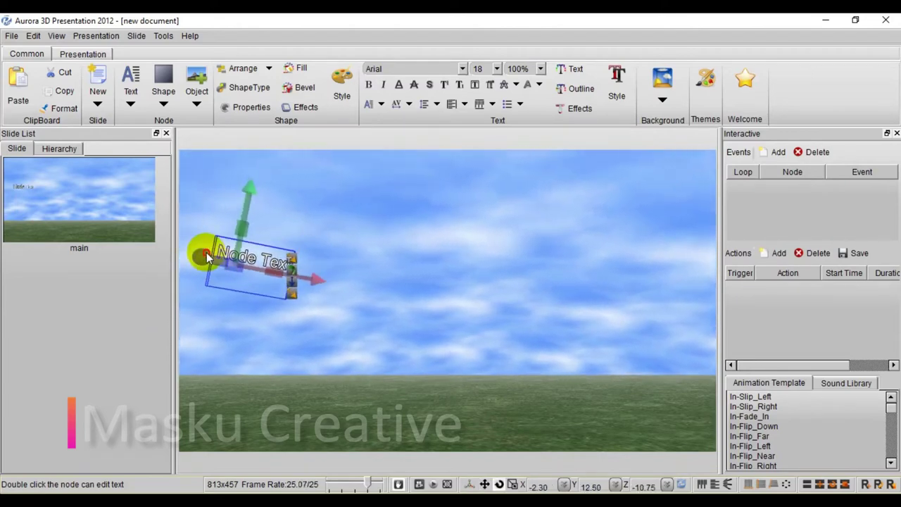
left_click_drag(206, 257, 220, 257)
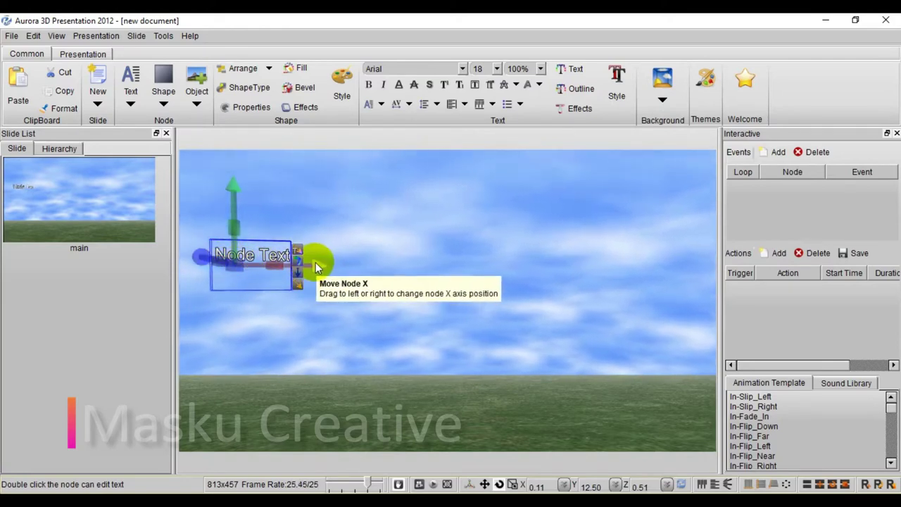
Slide the Node Text node toward the slide centre, then nudge it slightly left
left_click_drag(315, 266, 653, 281)
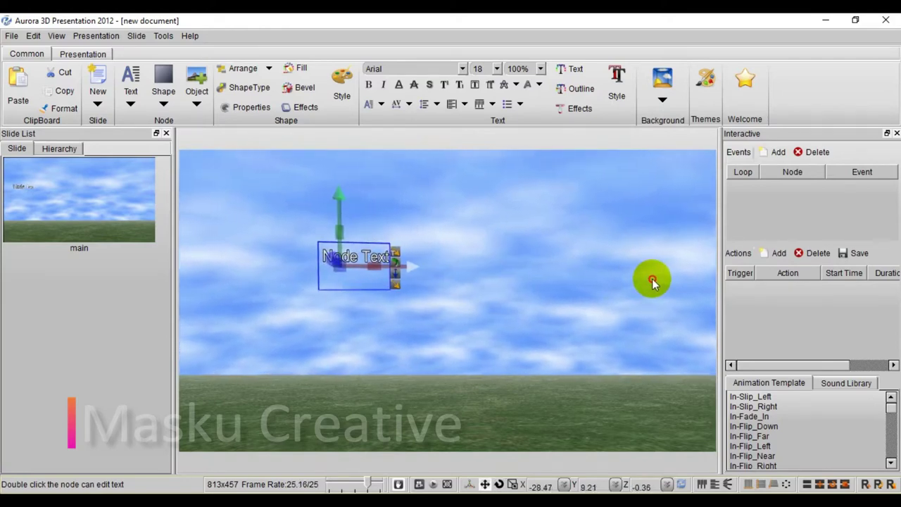
mouse_move(413, 272)
left_mouse_down()
mouse_move(483, 268)
mouse_move(352, 277)
mouse_move(348, 210)
mouse_move(368, 324)
mouse_move(350, 225)
mouse_move(369, 277)
mouse_move(362, 302)
mouse_move(353, 261)
mouse_move(361, 297)
mouse_move(354, 272)
left_mouse_up()
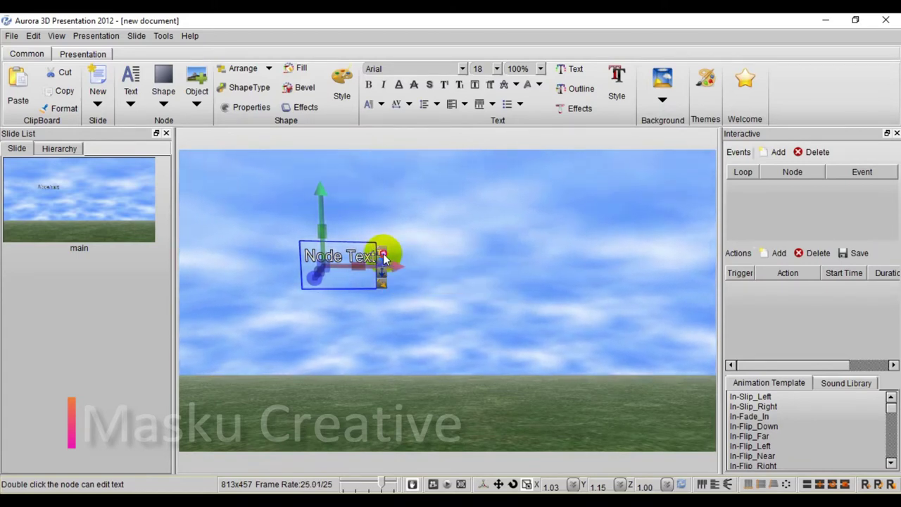
mouse_move(384, 257)
left_mouse_down()
mouse_move(476, 332)
mouse_move(381, 258)
left_mouse_up()
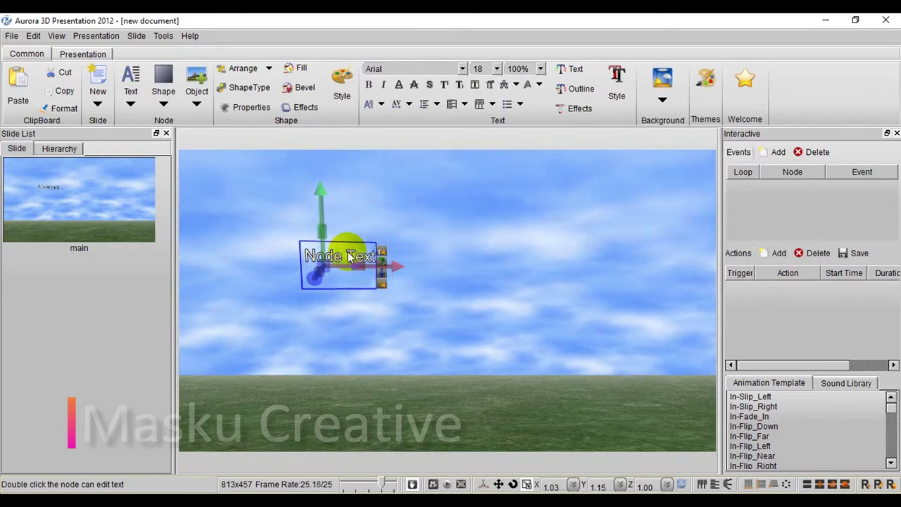
Enlarge the Node Text frame to width 47.81, height 33.26, and make its label text bigger
left_click(392, 304)
left_click(382, 281)
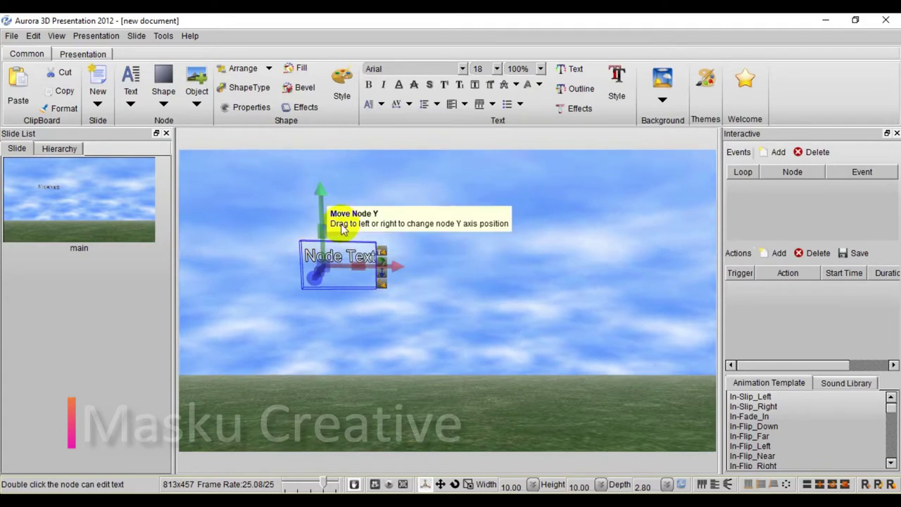
left_click_drag(386, 294, 432, 328)
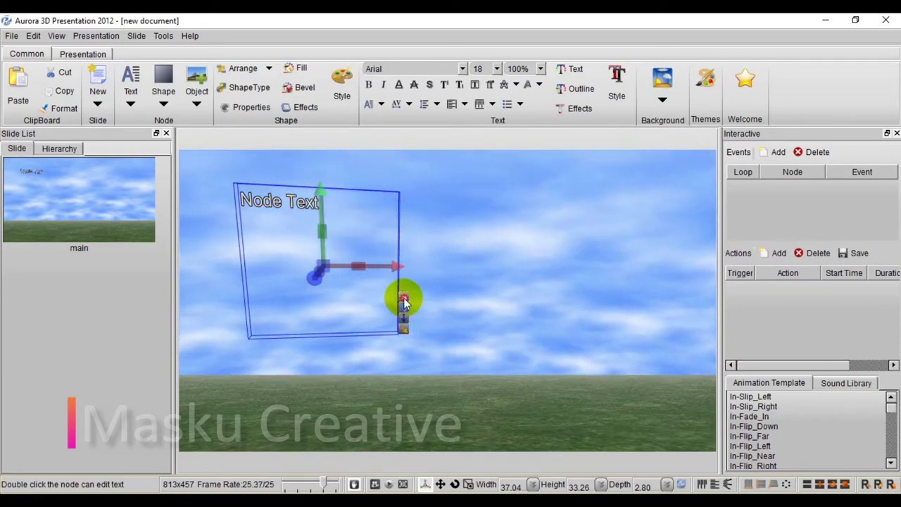
left_click_drag(403, 301, 412, 305)
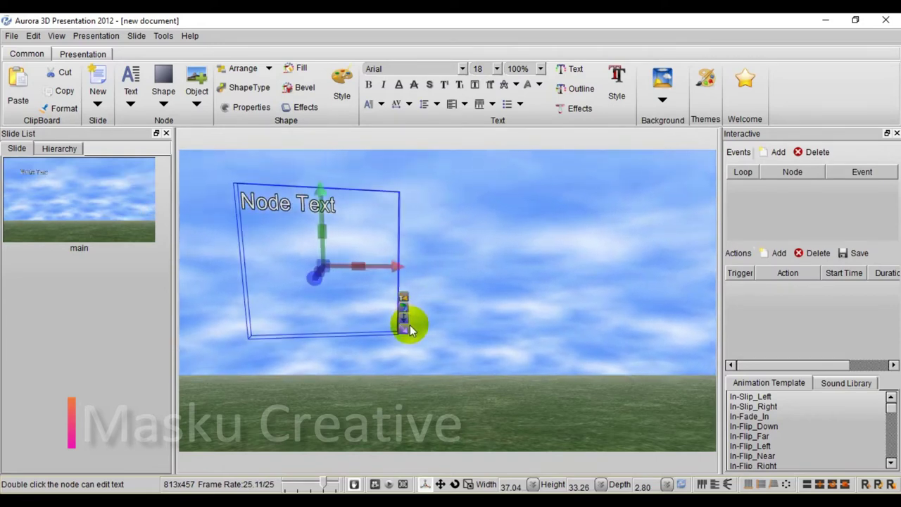
mouse_move(416, 338)
left_mouse_down()
mouse_move(427, 321)
mouse_move(426, 329)
left_mouse_up()
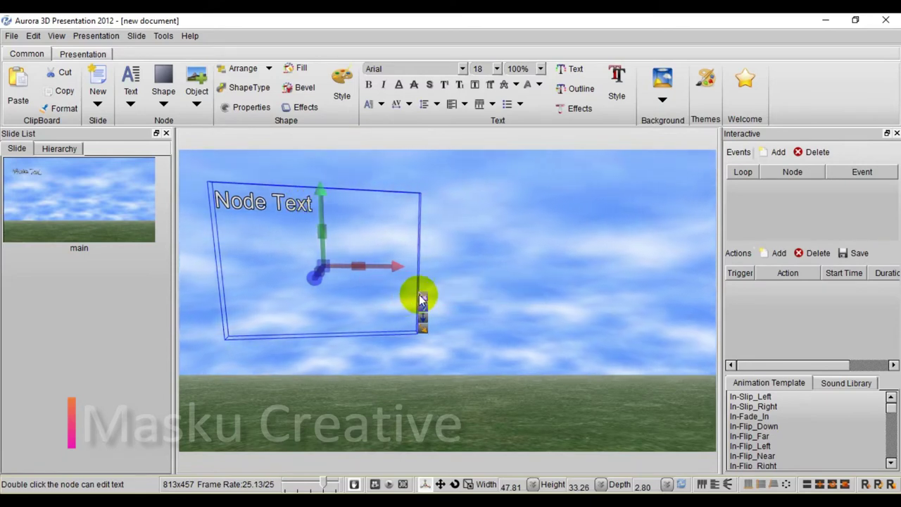
mouse_move(423, 296)
left_mouse_down()
mouse_move(445, 320)
mouse_move(421, 297)
left_mouse_up()
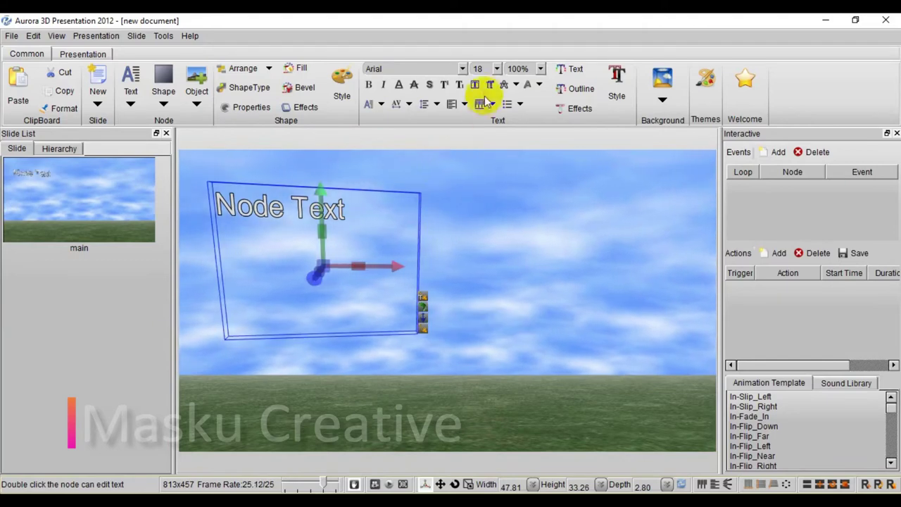
Set the node text to 32-point Algerian
left_click(497, 68)
left_click(483, 196)
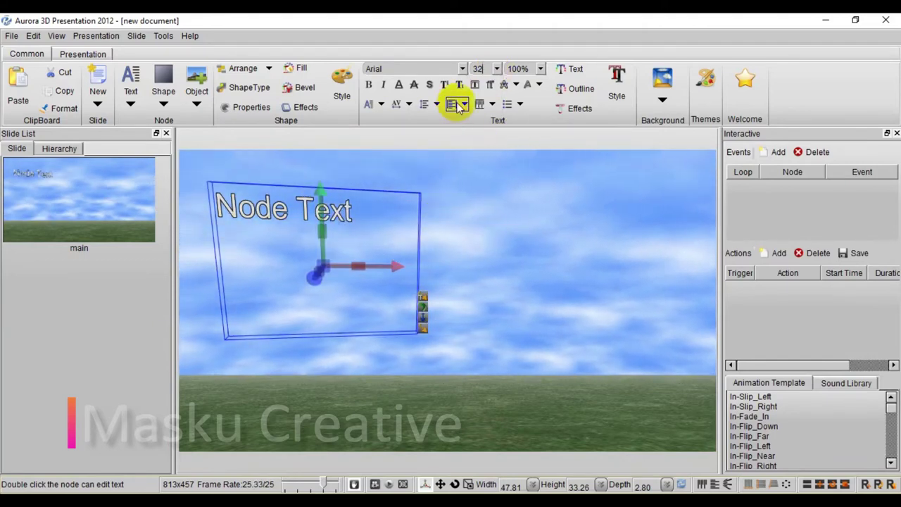
left_click(462, 69)
left_click(463, 69)
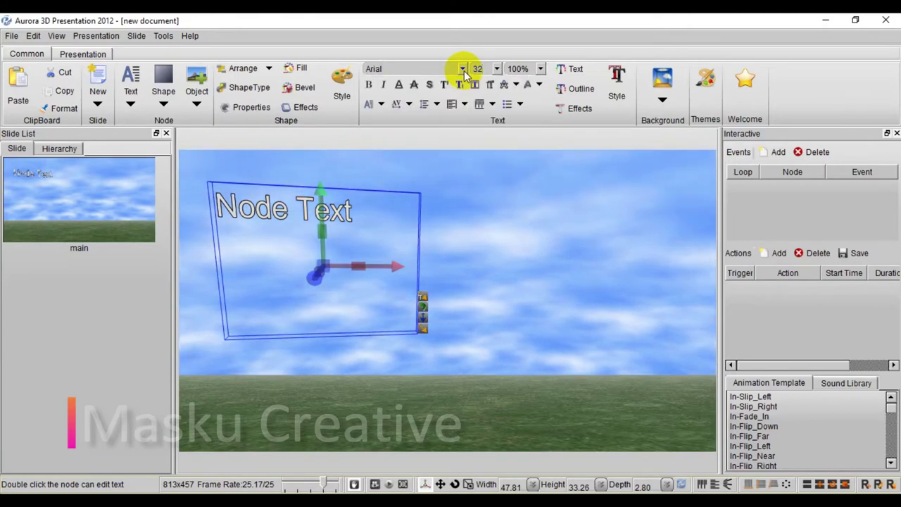
left_click(463, 69)
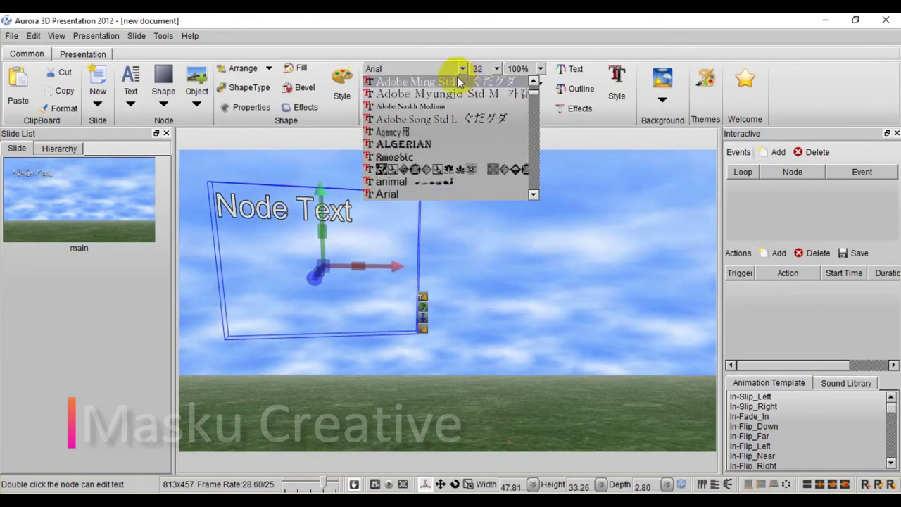
left_click(402, 142)
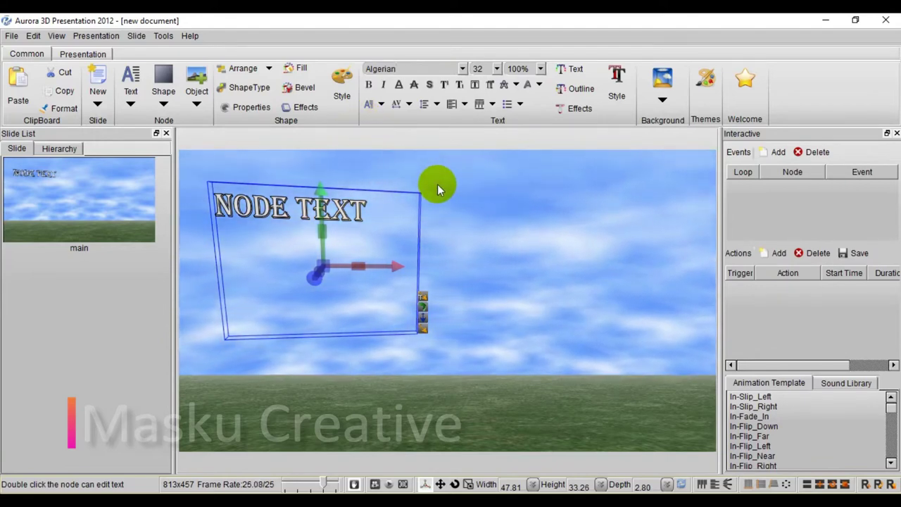
Toggle text direction to vertical and back, then set character spacing 4 and line spacing 1.5
left_click(381, 105)
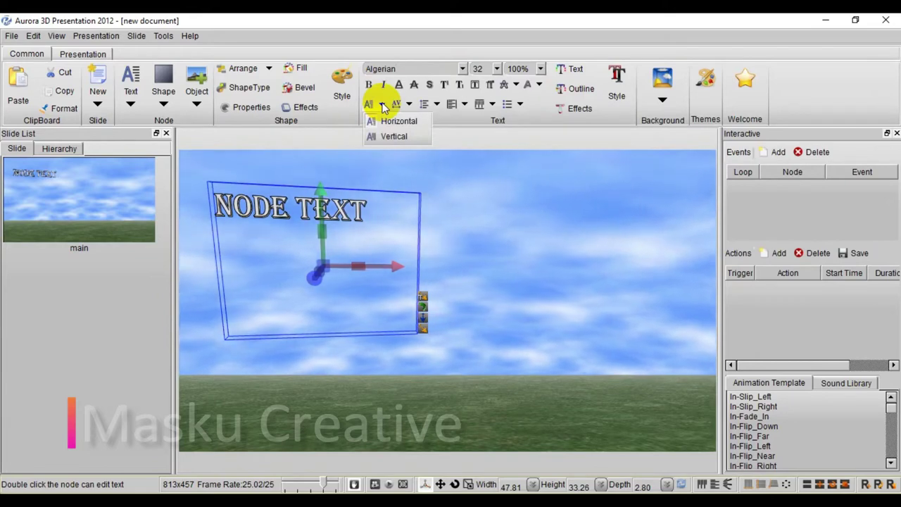
left_click(394, 136)
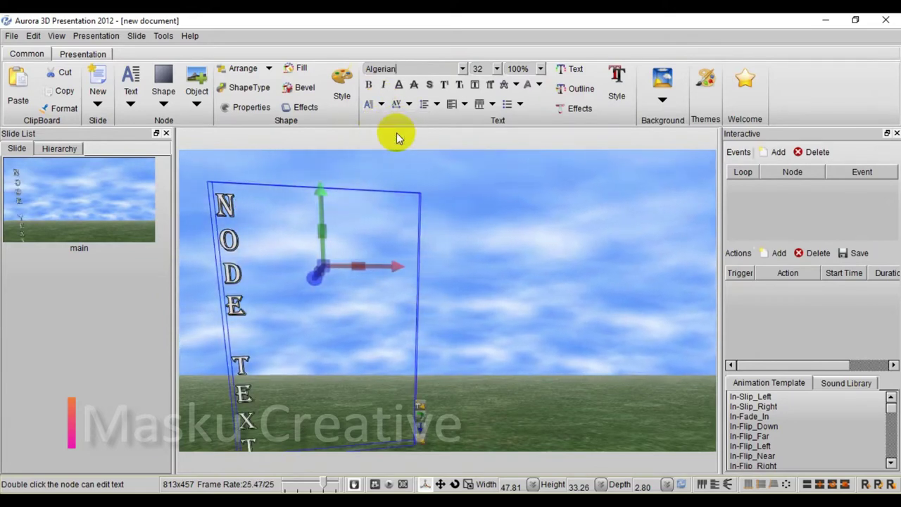
left_click(381, 105)
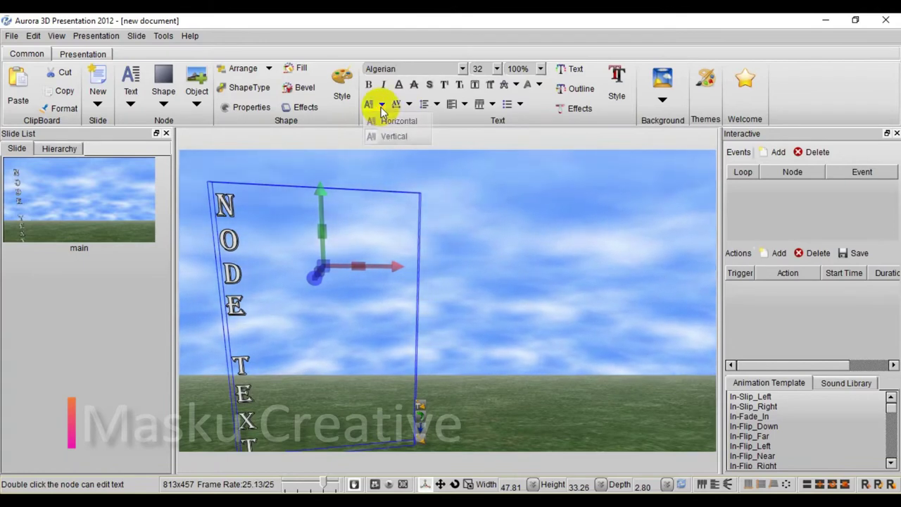
left_click(390, 123)
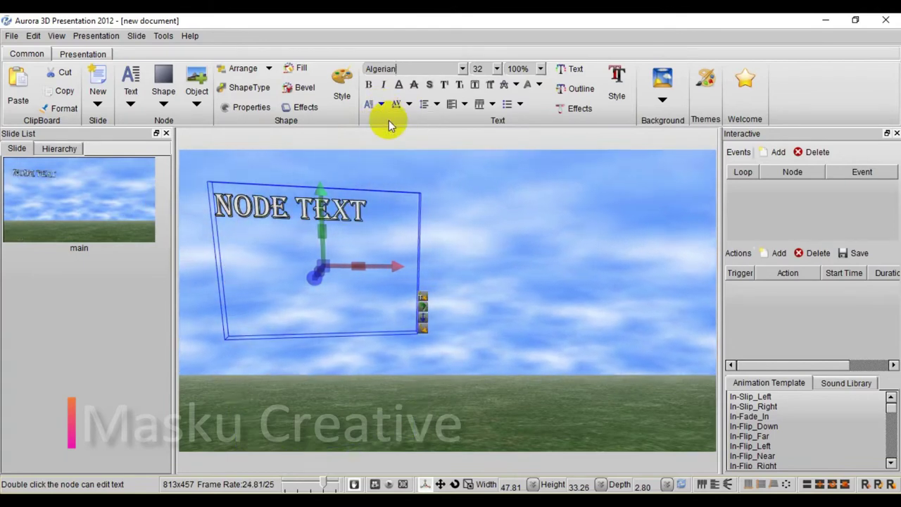
left_click(410, 104)
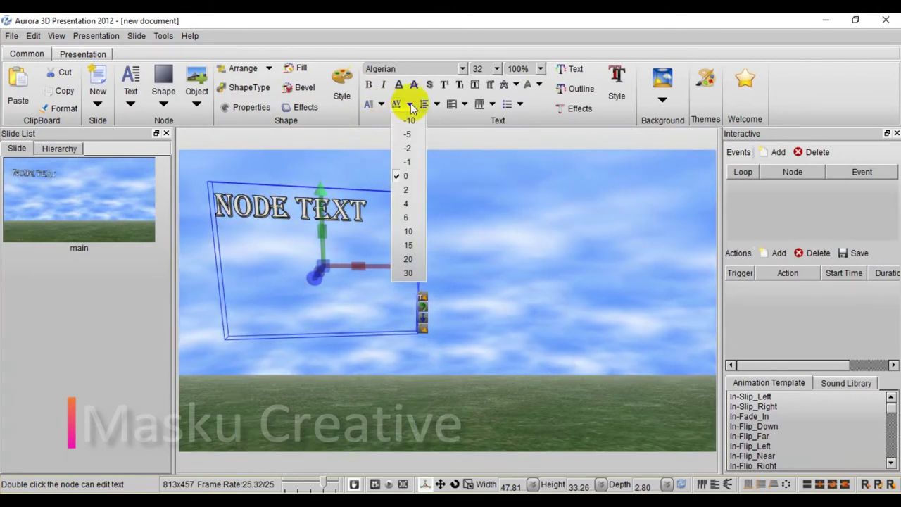
left_click(409, 201)
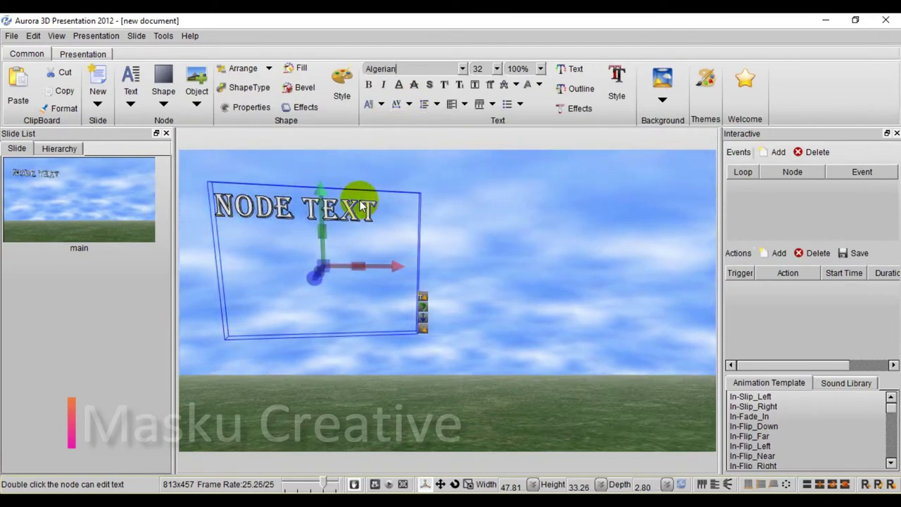
left_click(437, 104)
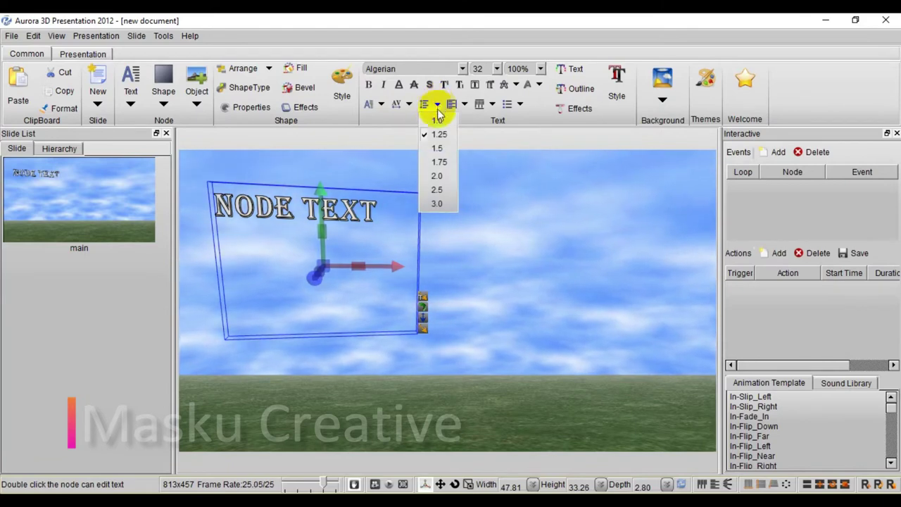
left_click(437, 150)
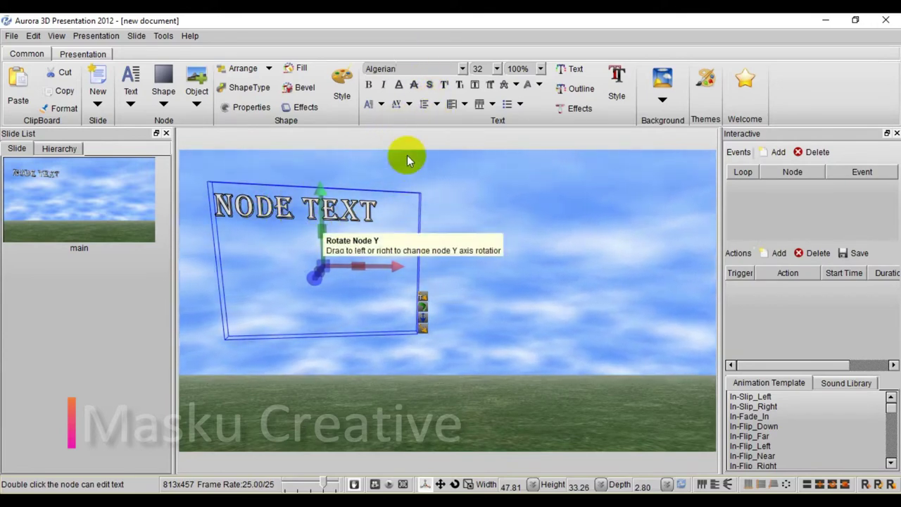
Try centre and bottom vertical alignment, then align NODE TEXT to the top of its frame
left_click(464, 105)
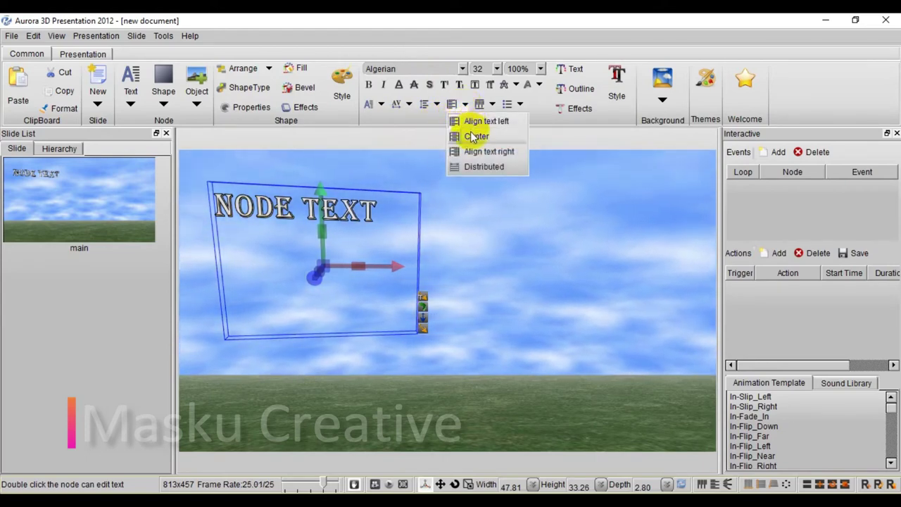
left_click(472, 136)
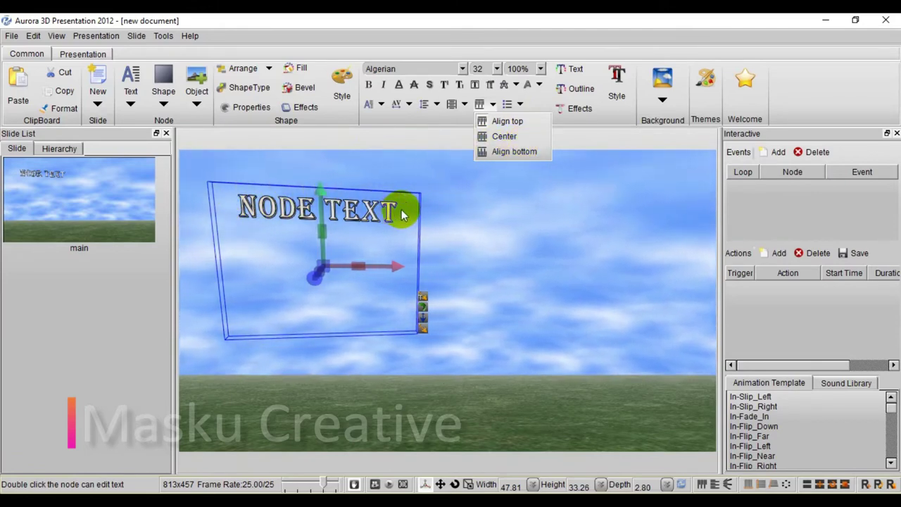
left_click(495, 136)
left_click(504, 107)
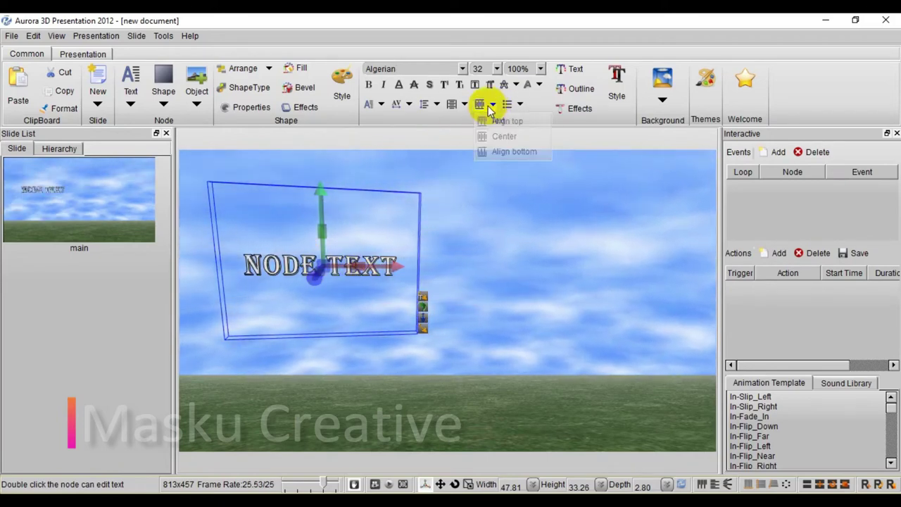
left_click(504, 150)
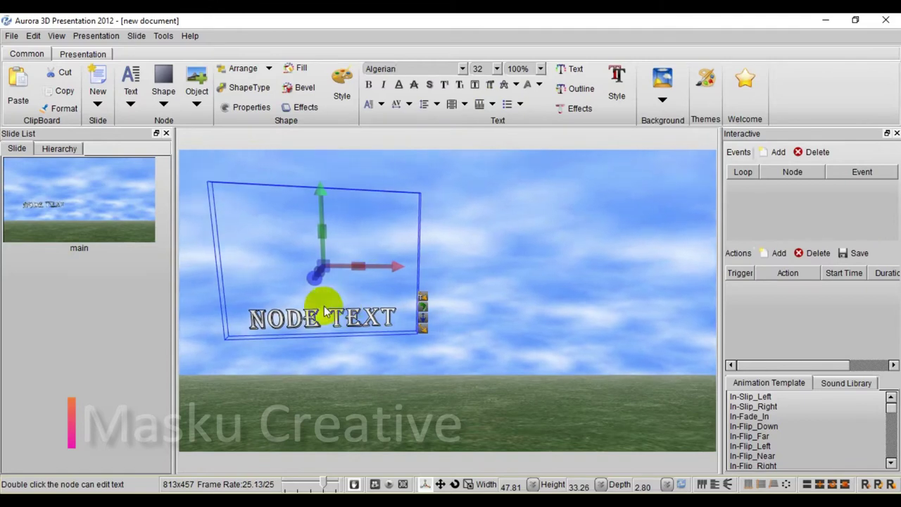
left_click(491, 106)
left_click(488, 121)
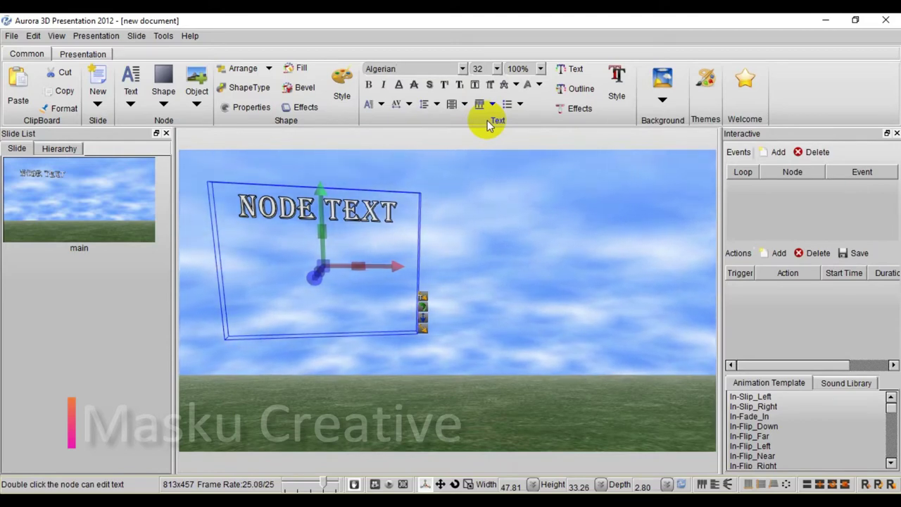
Close the bullet list without adding bullets and reselect the NODE TEXT node
left_click(520, 106)
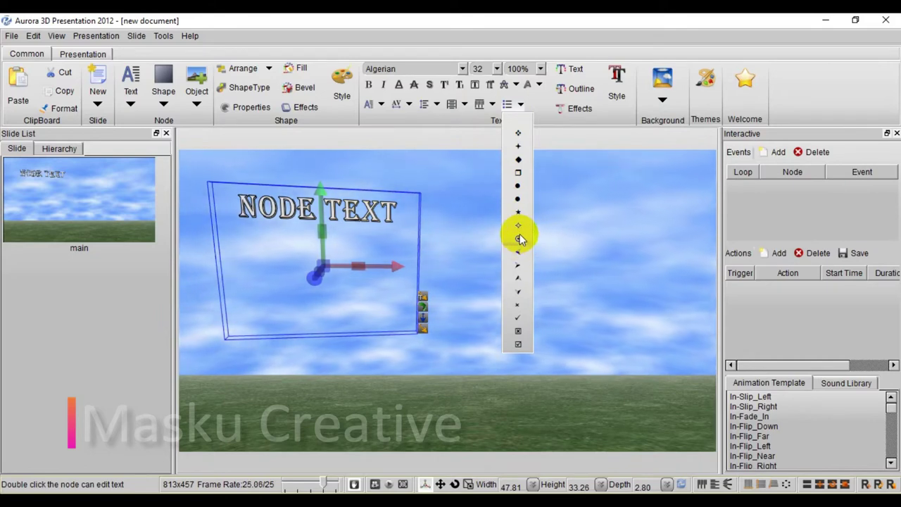
left_click(460, 176)
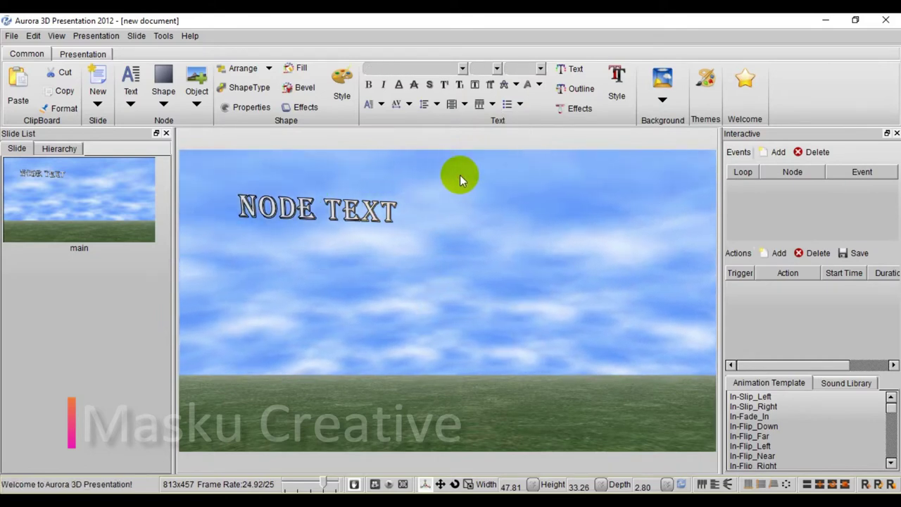
left_click(350, 219)
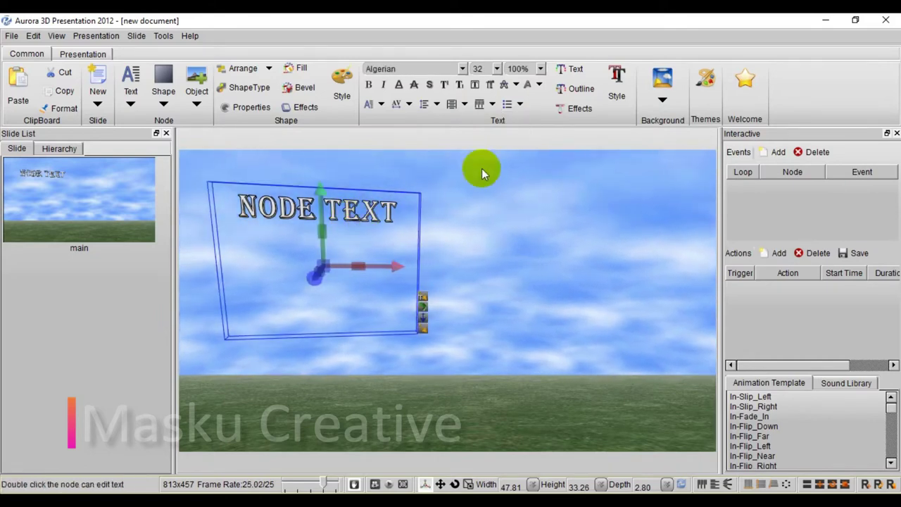
Colour NODE TEXT dark blue with Transparency set to 100
left_click(573, 71)
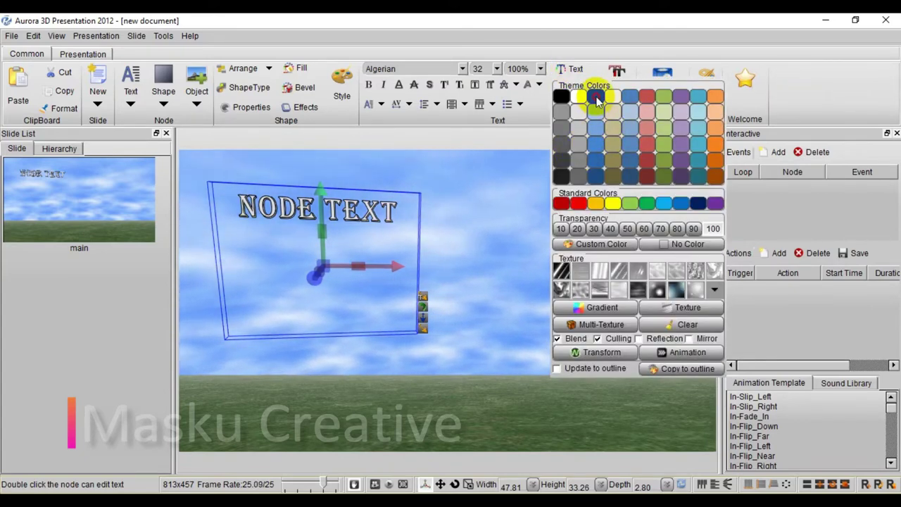
left_click(596, 98)
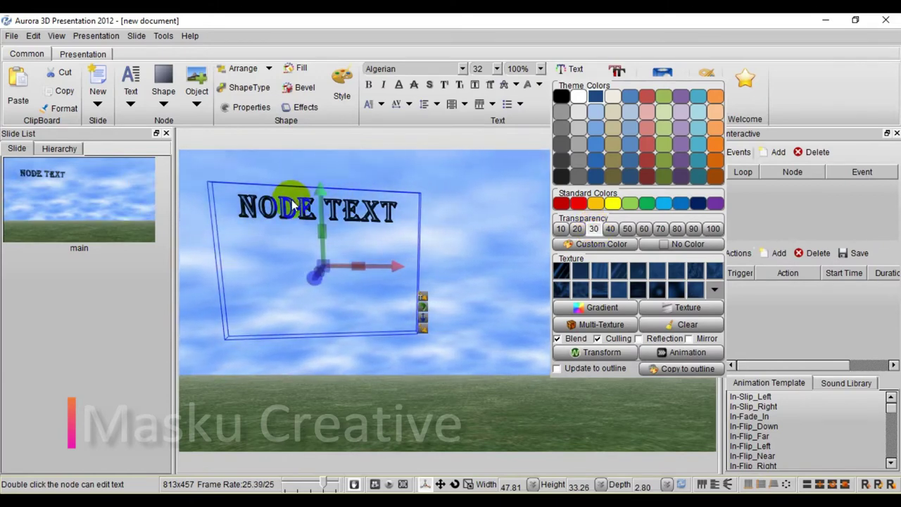
left_click(713, 229)
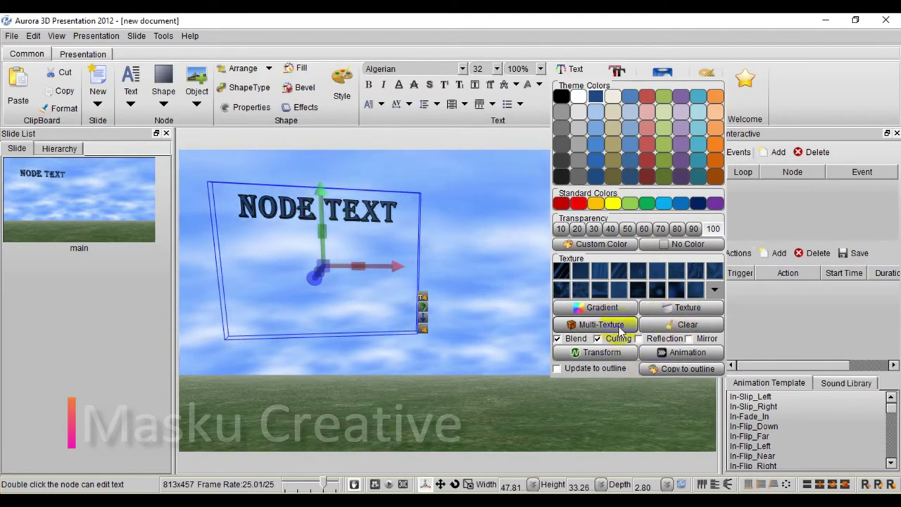
Cancel the custom image texture and apply blue texture swatches to the lettering
left_click(676, 309)
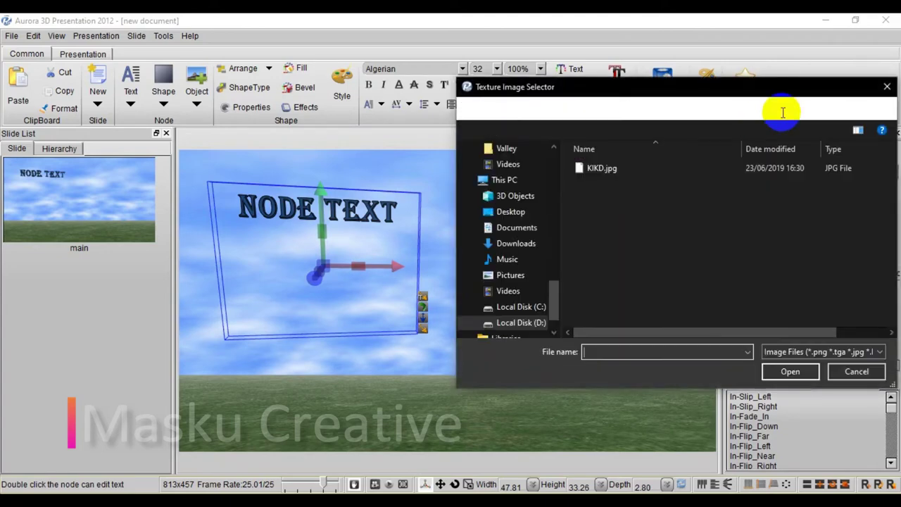
left_click(886, 89)
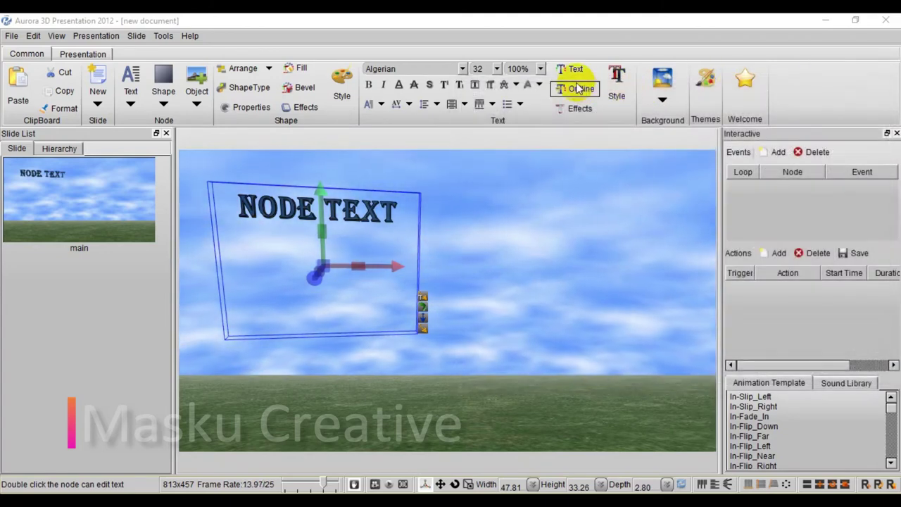
left_click(573, 72)
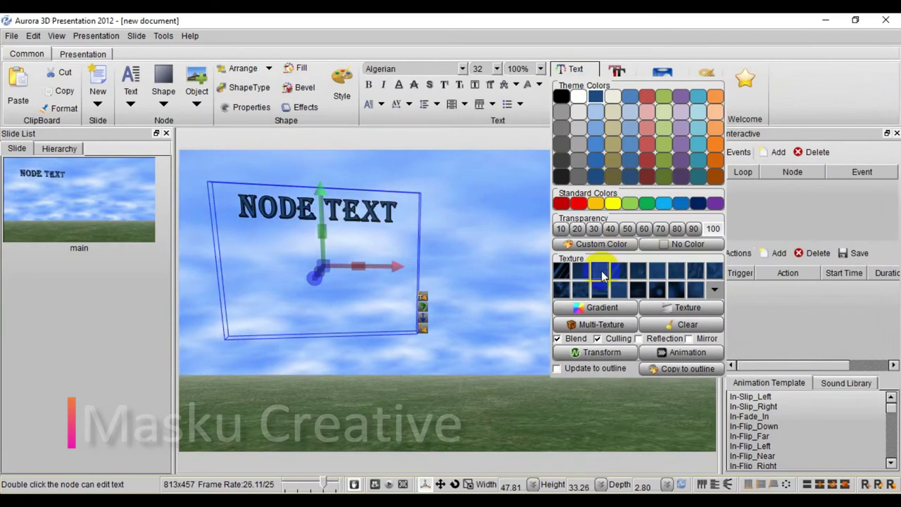
left_click(602, 274)
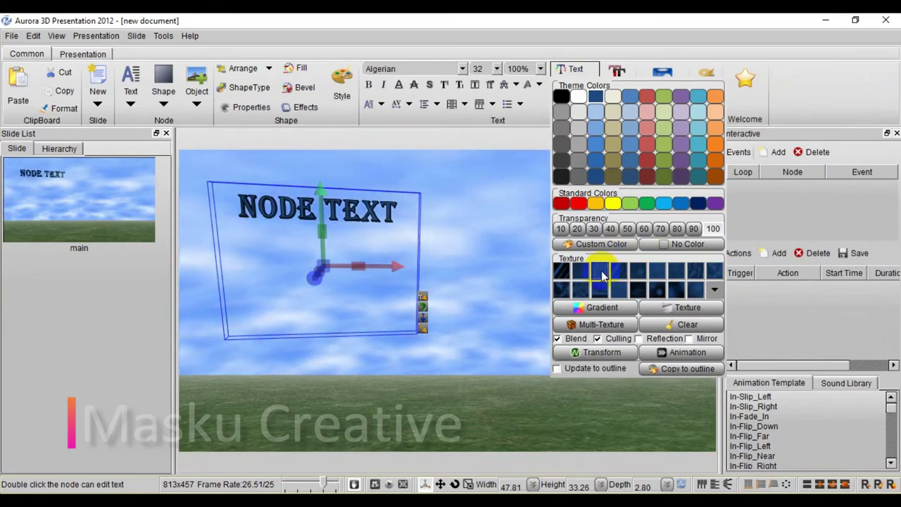
left_click(620, 271)
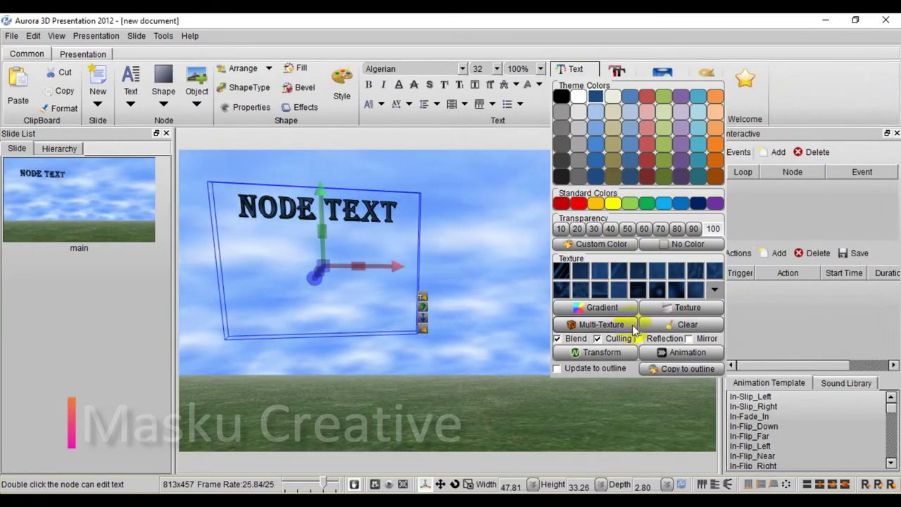
left_click(638, 277)
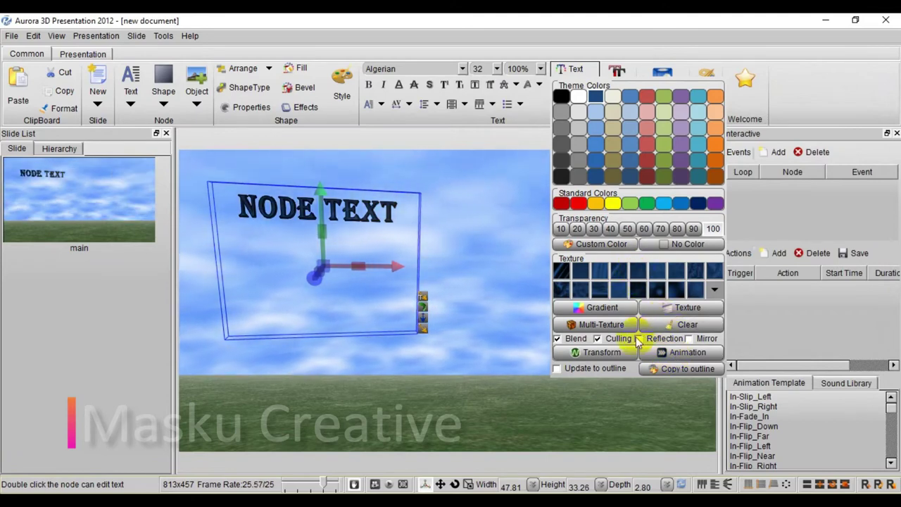
Give NODE TEXT's dark blue texture a Rotate texture animation at 0.20
left_click(686, 354)
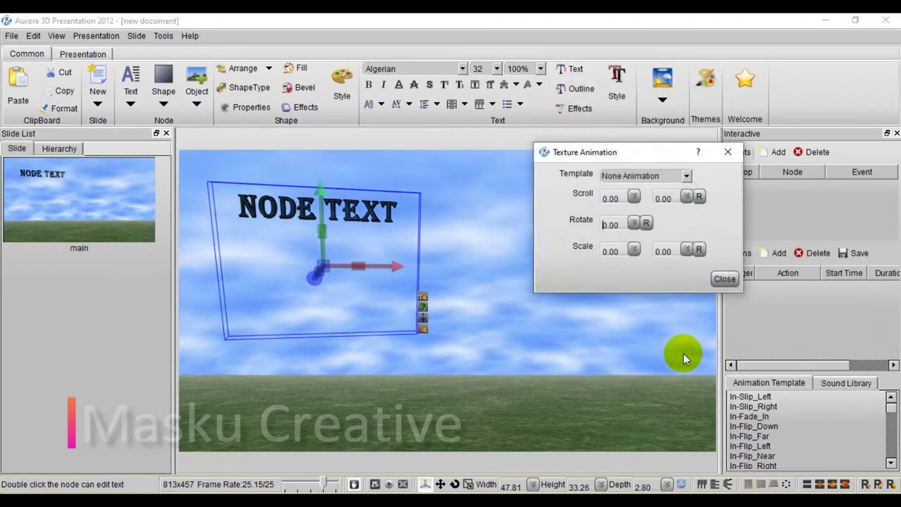
left_click(686, 176)
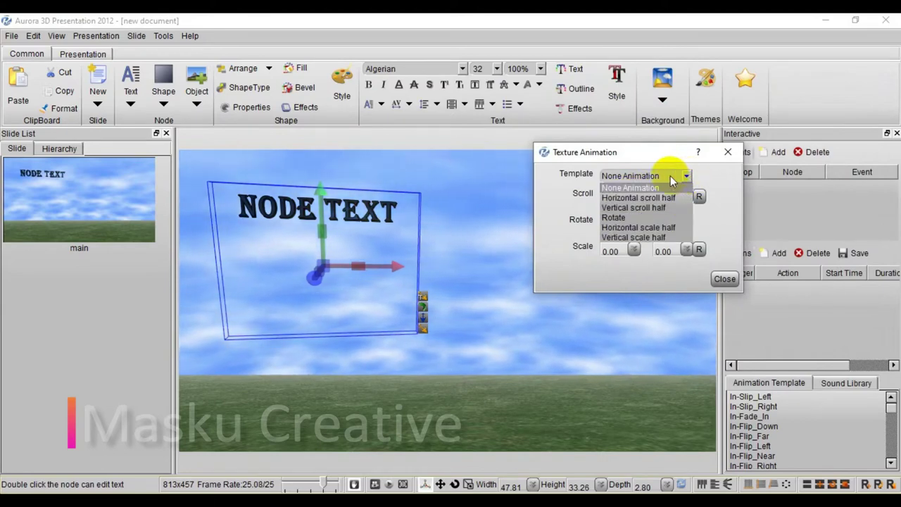
left_click(621, 216)
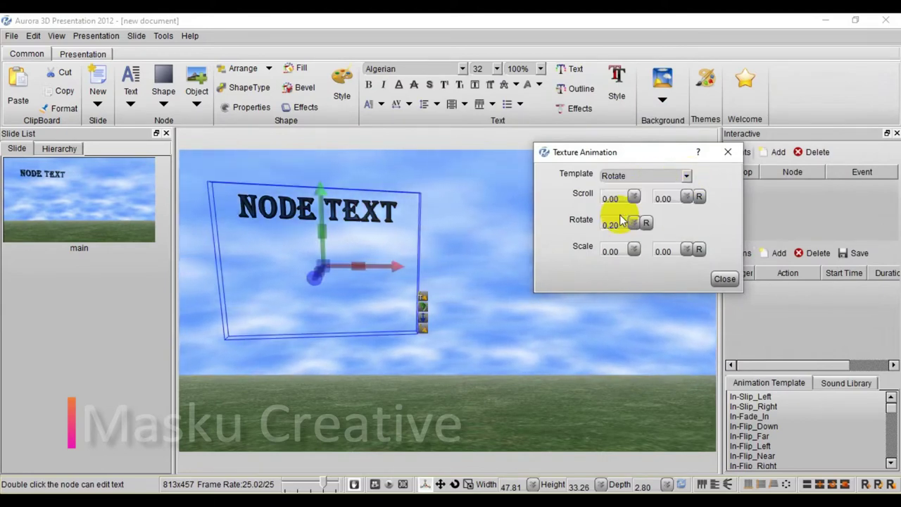
left_click(726, 280)
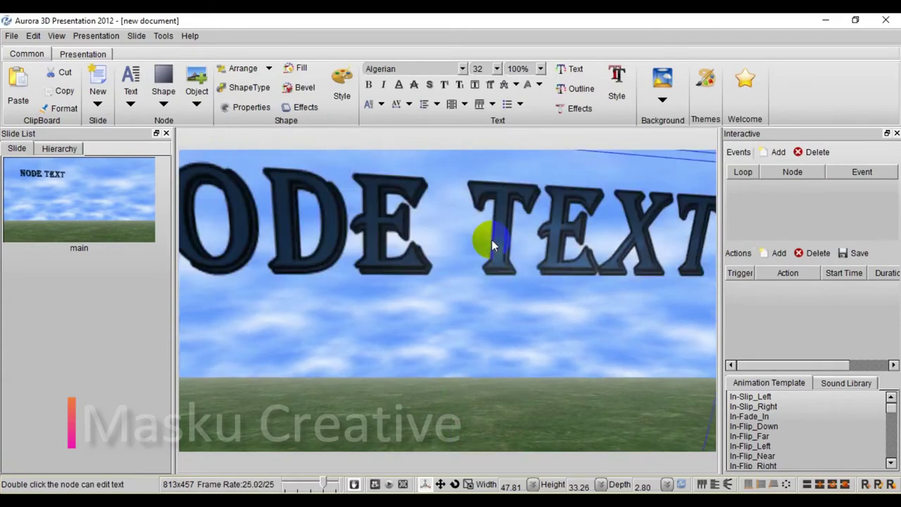
Colour NODE TEXT yellow and apply a bright yellow texture to it
left_click(572, 69)
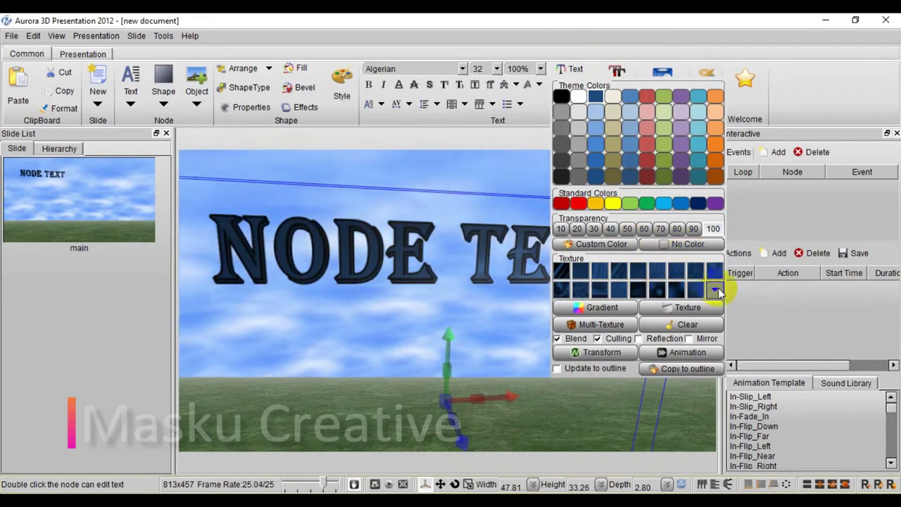
left_click(613, 204)
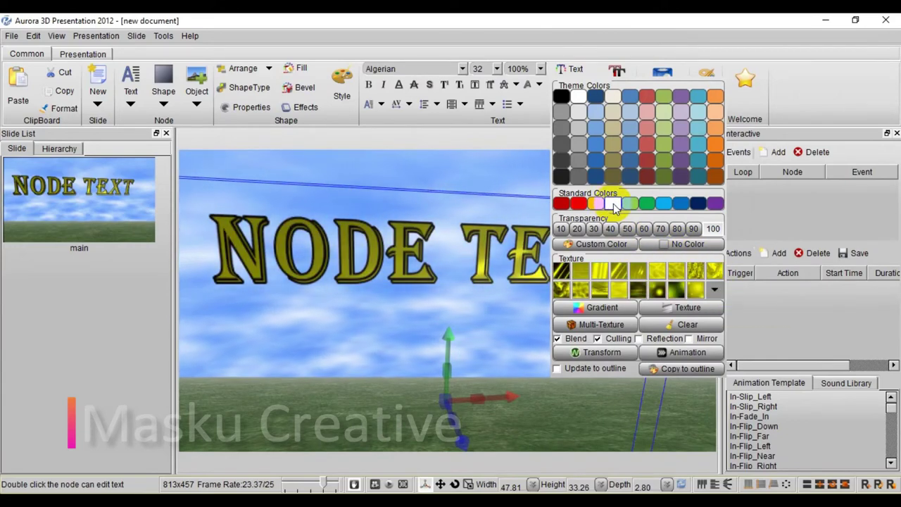
left_click(601, 274)
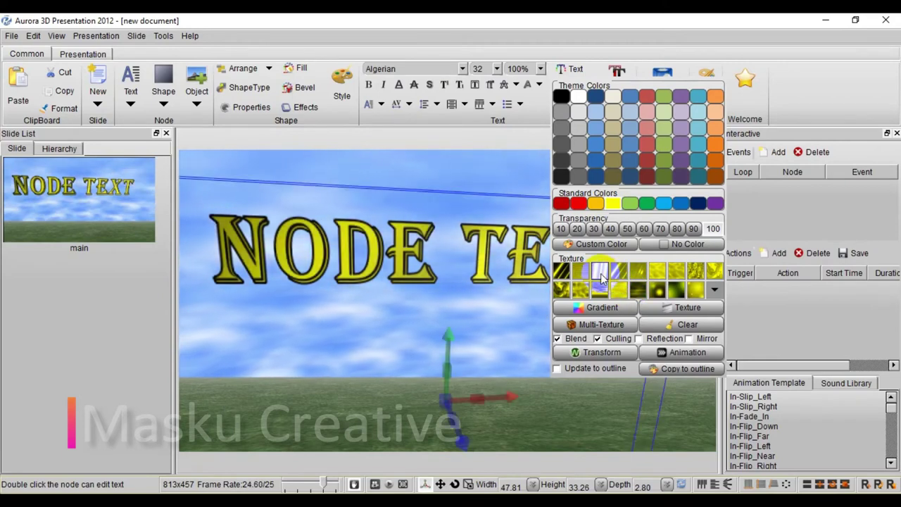
Animate the yellow texture with the Horizontal scroll half template at a slow 0.01 speed
left_click(662, 352)
left_click(685, 178)
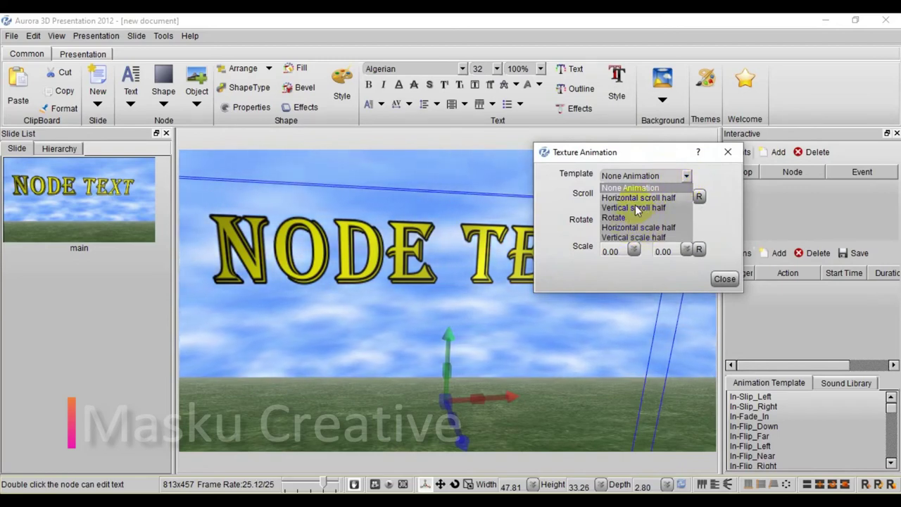
left_click(629, 198)
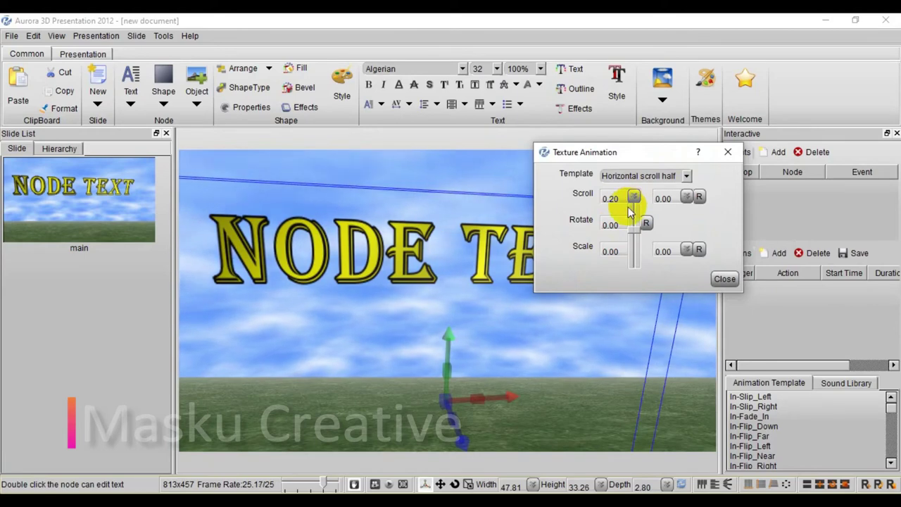
left_click_drag(635, 231, 636, 233)
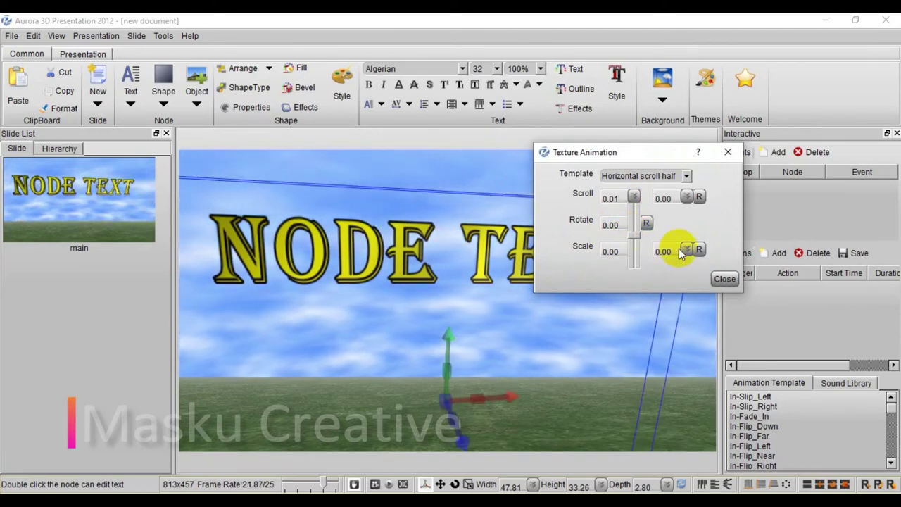
left_click(723, 281)
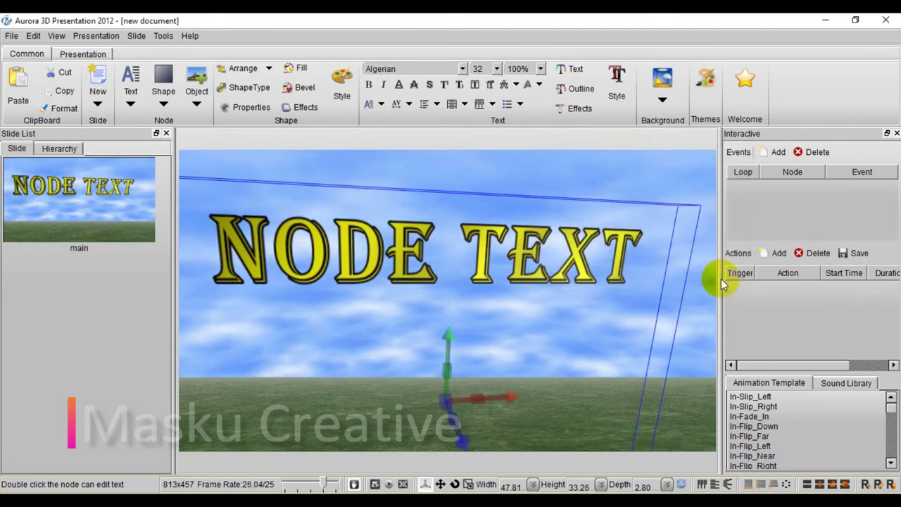
left_click(578, 69)
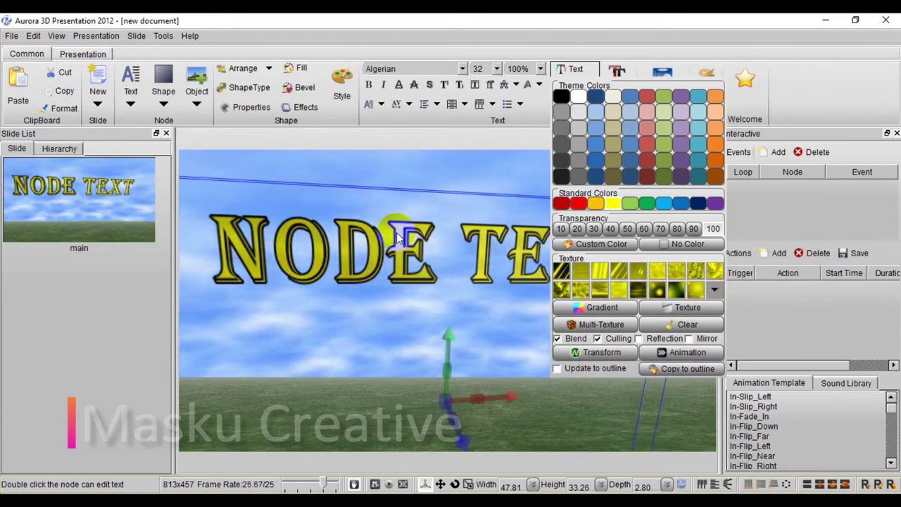
Turn on Reflection for NODE TEXT's yellow texture, keeping Blend enabled
left_click(685, 353)
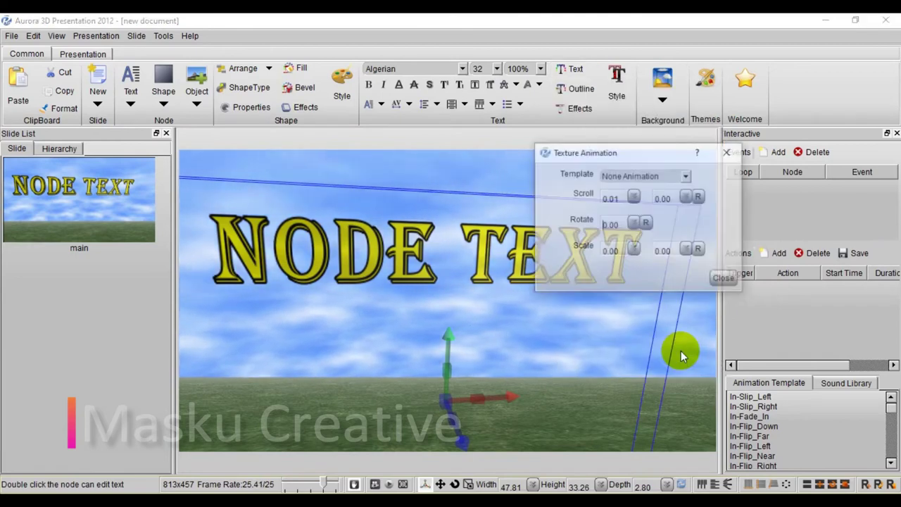
left_click(725, 279)
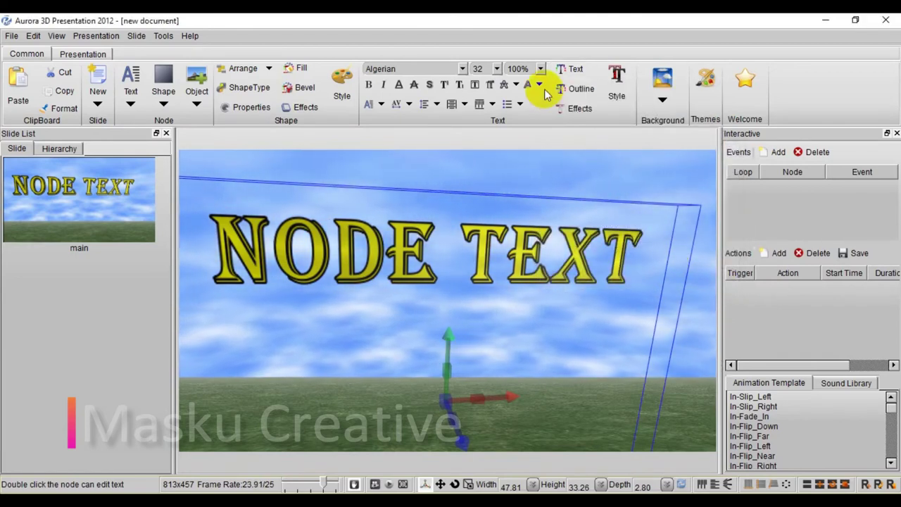
left_click(563, 70)
left_click(639, 338)
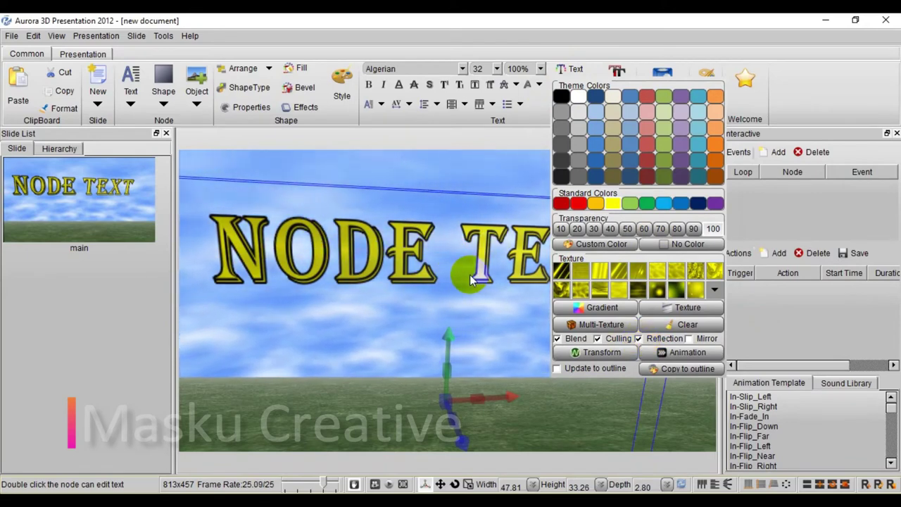
left_click(557, 340)
left_click(557, 339)
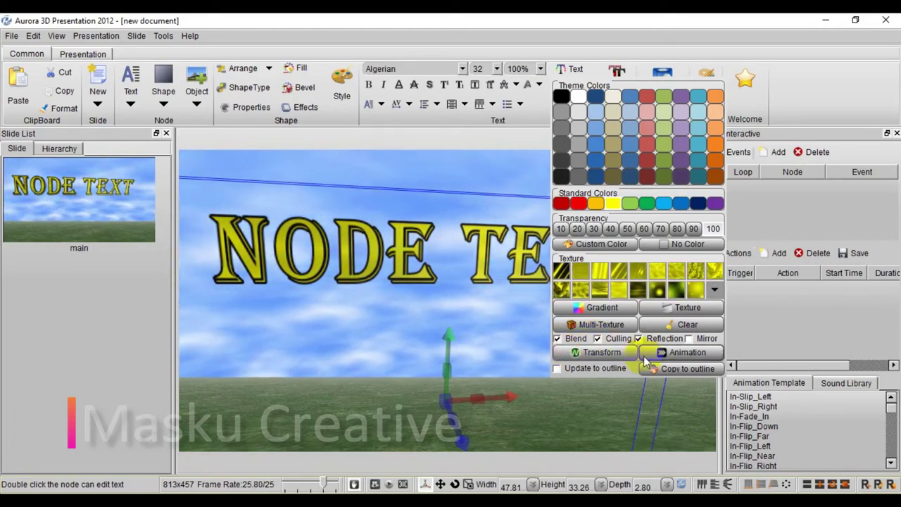
Switch the texture animation to Rotate at 0.20 with both scroll values at -0.21
left_click(682, 352)
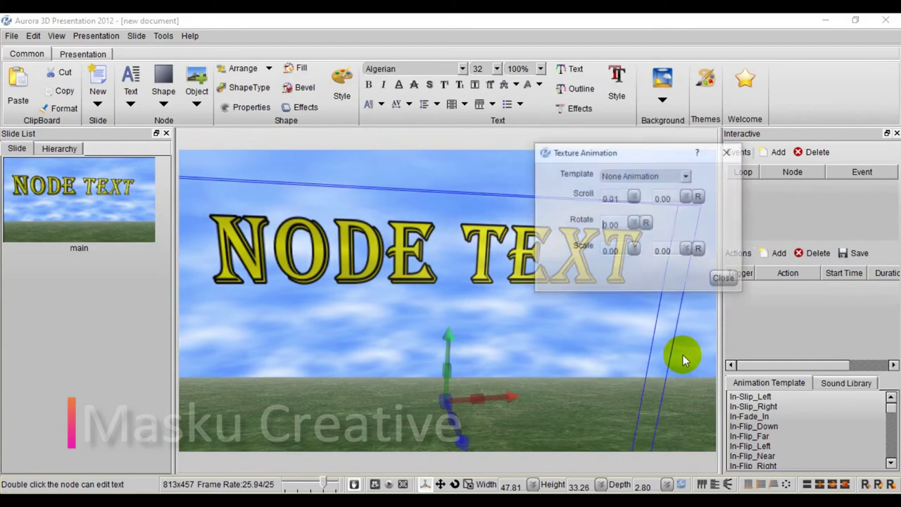
left_click(685, 175)
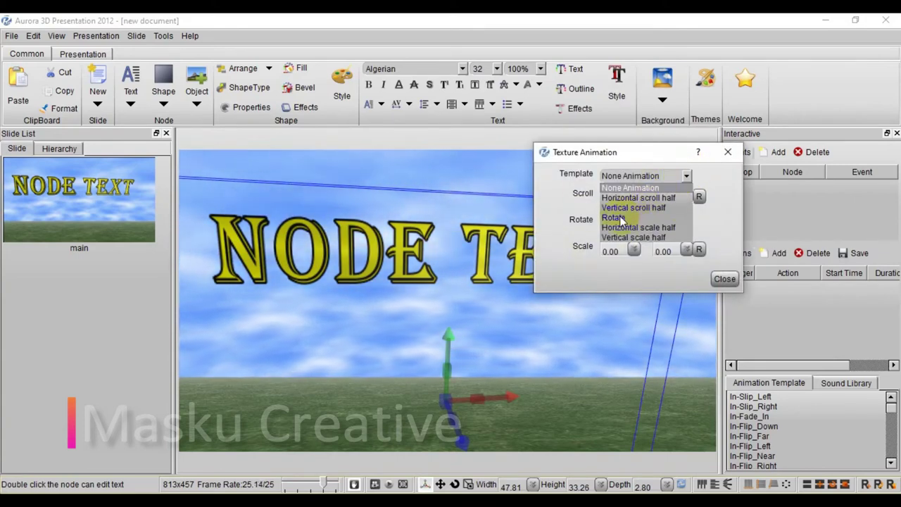
left_click(627, 218)
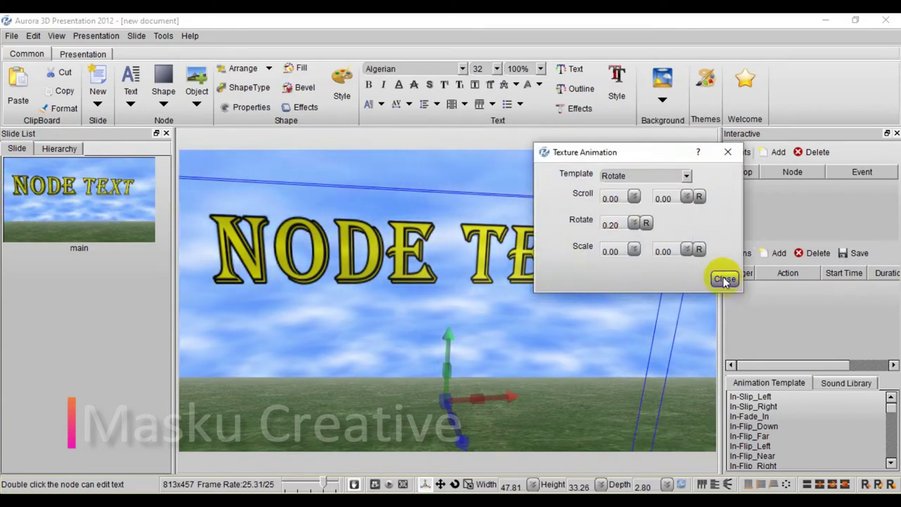
left_click(633, 196)
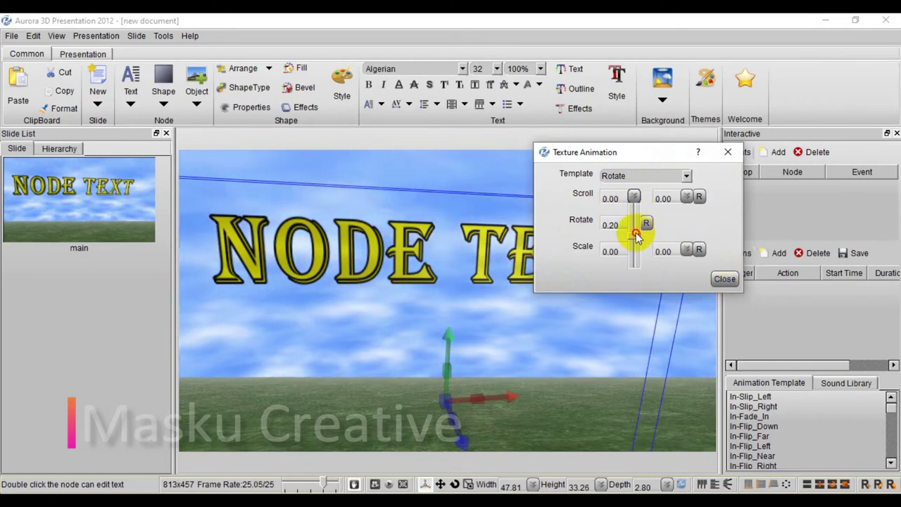
left_click_drag(645, 221, 640, 242)
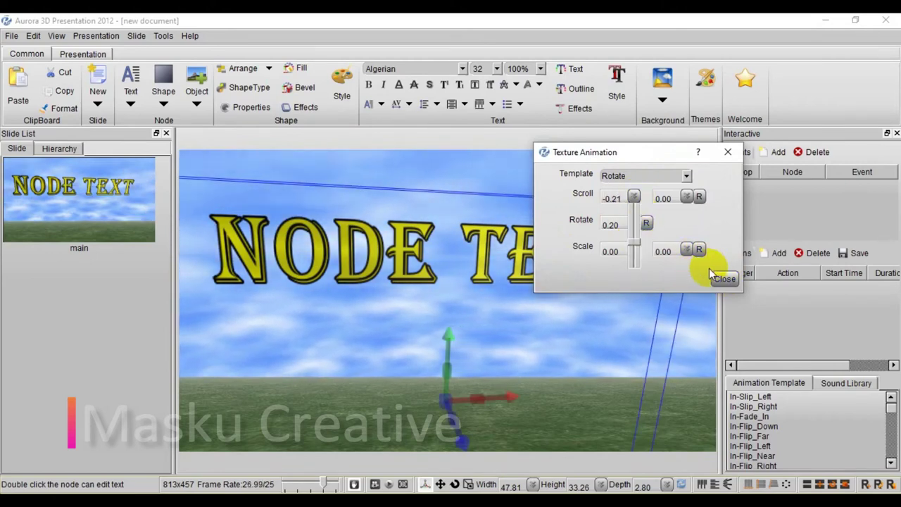
left_click(688, 198)
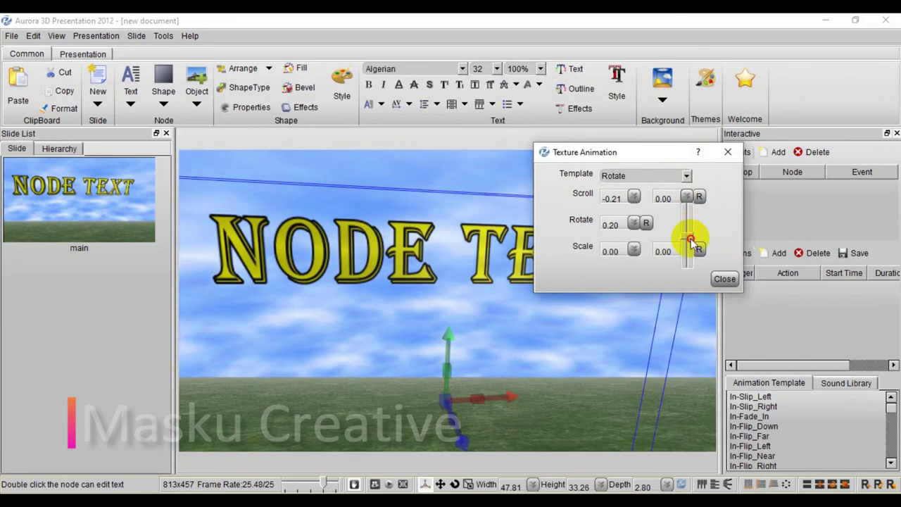
left_click_drag(691, 240, 691, 242)
left_click(725, 278)
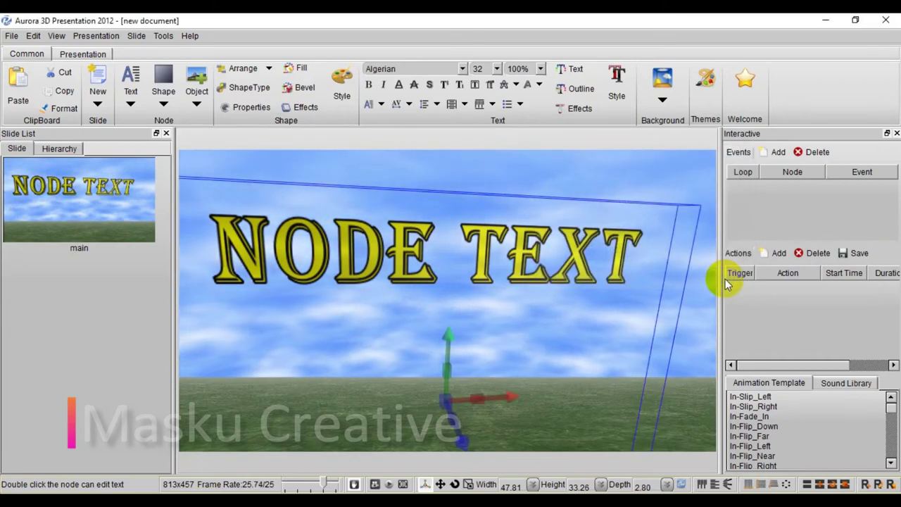
Preview the slide from the Presentation menu to watch NODE TEXT animate over sky and grass
left_click(135, 37)
mouse_move(96, 36)
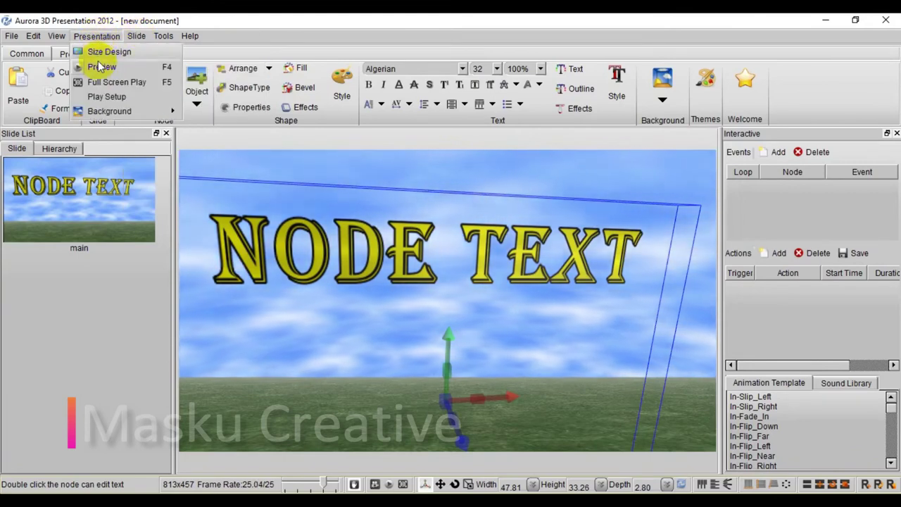
left_click(102, 67)
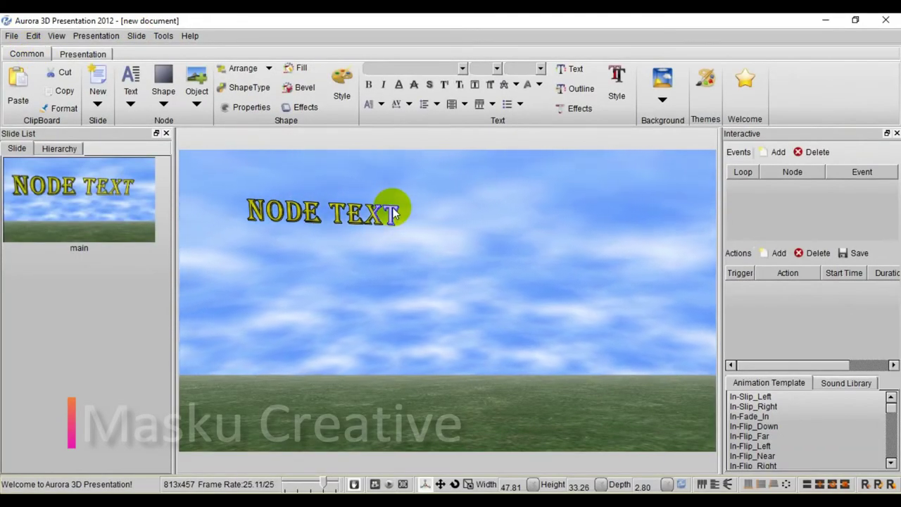
Move NODE TEXT farther back above the horizon to X 2.13, Y -10.43, Z 56.23
left_click(347, 220)
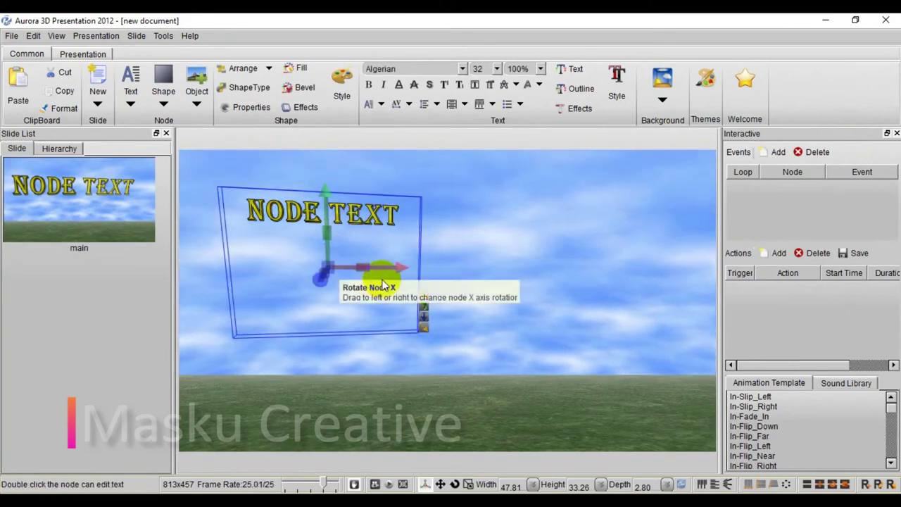
left_click_drag(403, 269, 449, 256)
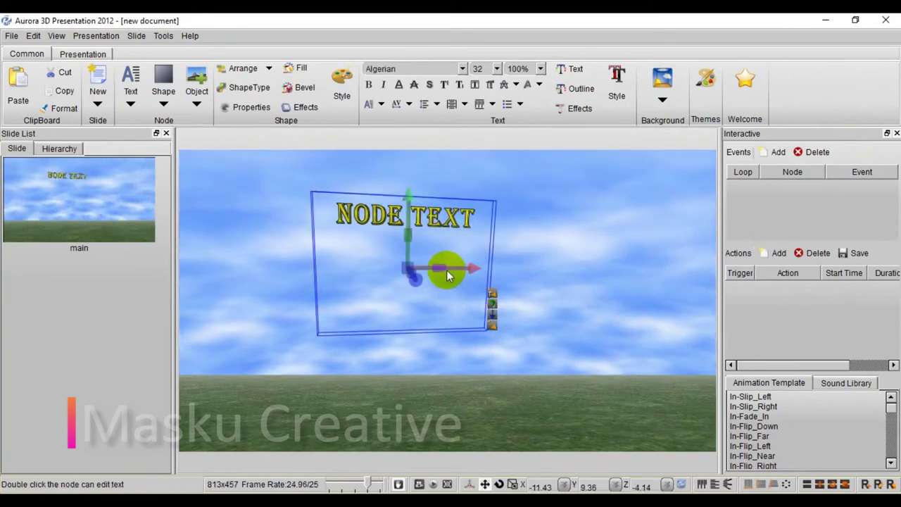
left_click_drag(407, 195, 420, 258)
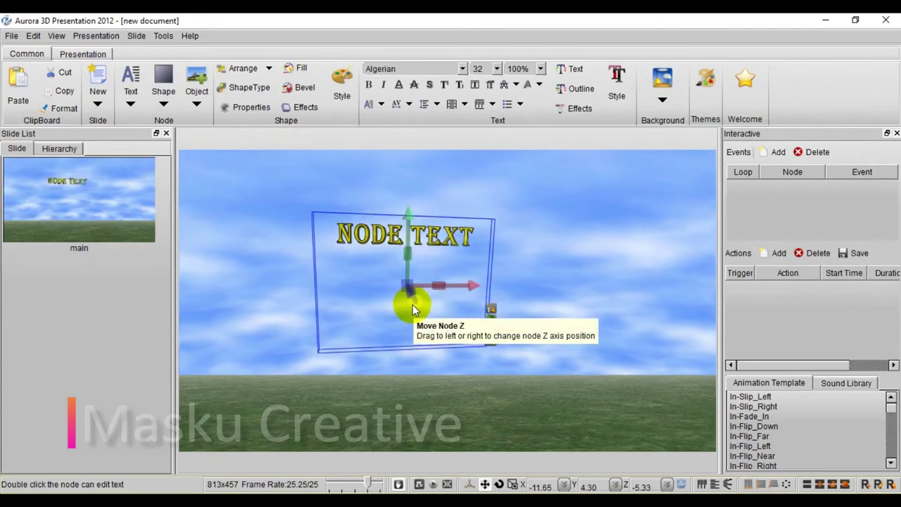
mouse_move(412, 304)
left_mouse_down()
mouse_move(443, 356)
mouse_move(634, 401)
left_mouse_up()
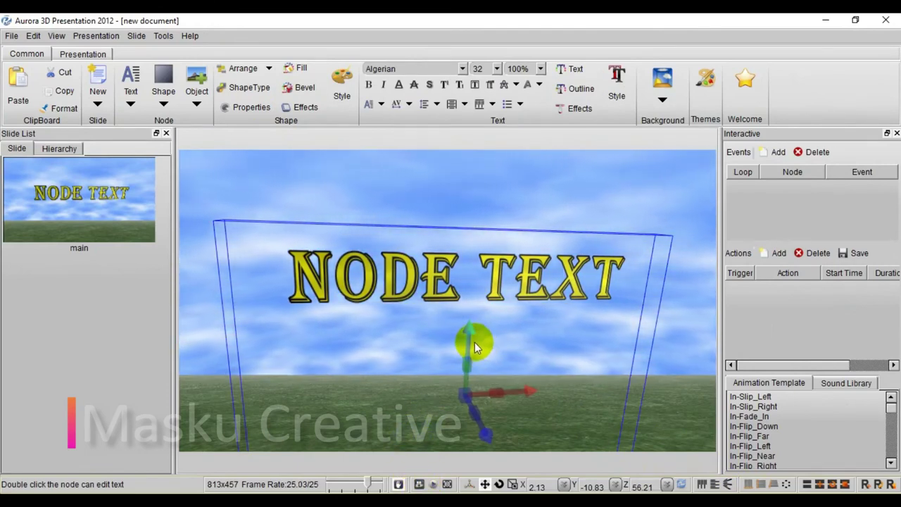
mouse_move(467, 368)
left_mouse_down()
mouse_move(446, 368)
mouse_move(495, 395)
mouse_move(478, 386)
mouse_move(471, 407)
left_mouse_up()
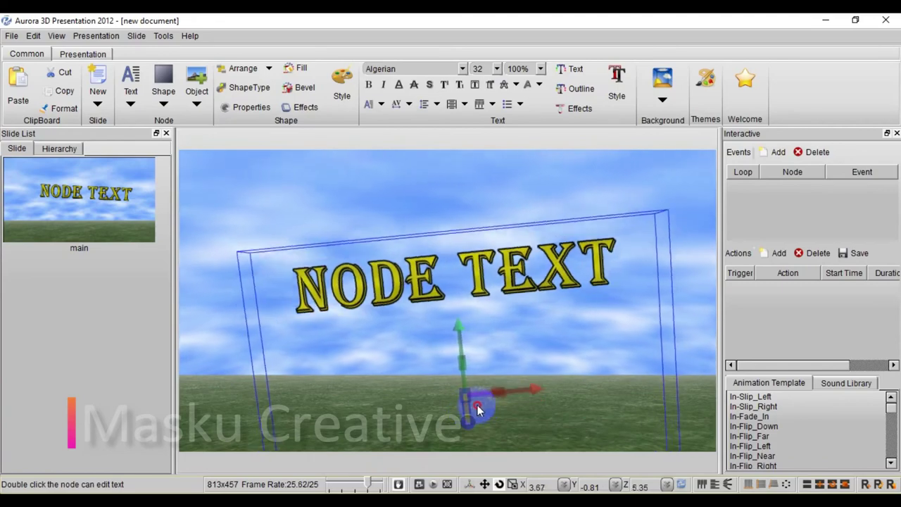
mouse_move(464, 310)
left_mouse_down()
mouse_move(452, 272)
mouse_move(388, 221)
mouse_move(396, 232)
left_mouse_up()
scroll(396, 233, "down", 3)
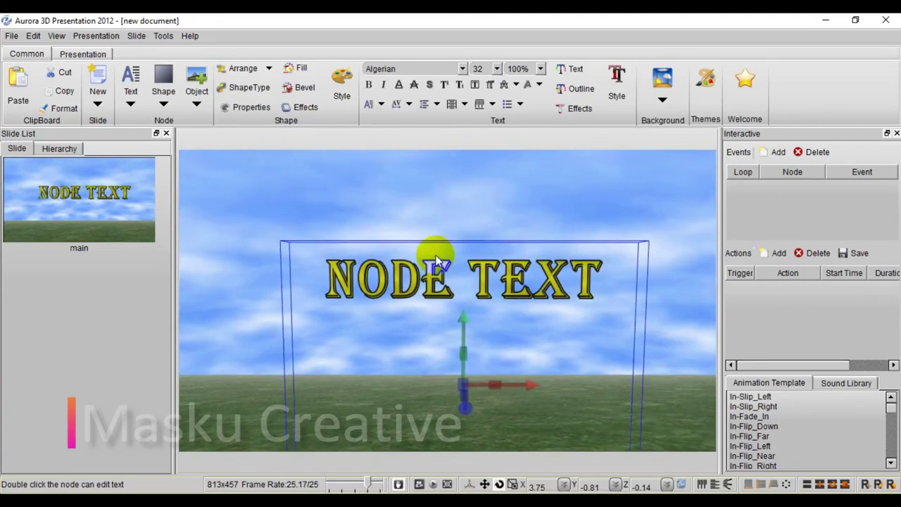
mouse_move(458, 287)
left_mouse_down()
mouse_move(458, 267)
mouse_move(419, 257)
left_mouse_up()
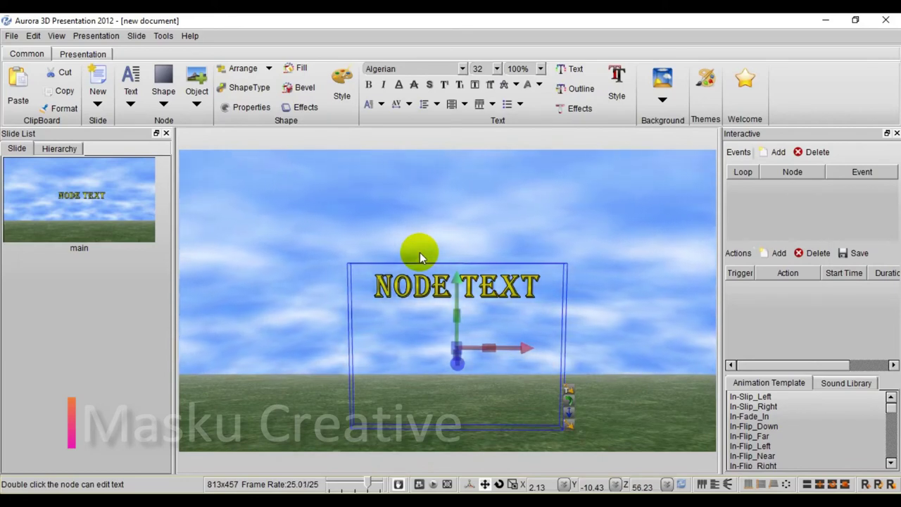
Untick Text(2)'s visibility in the Hierarchy and deselect the text
left_click(70, 150)
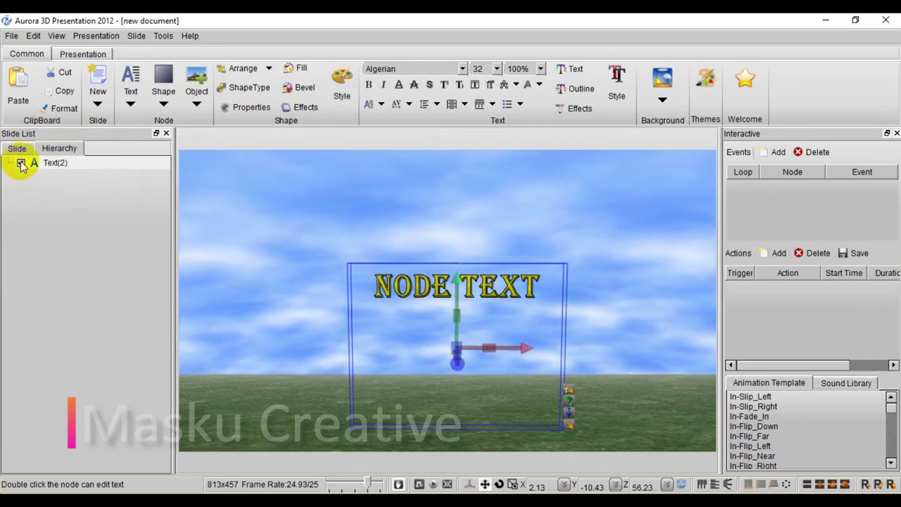
left_click(21, 164)
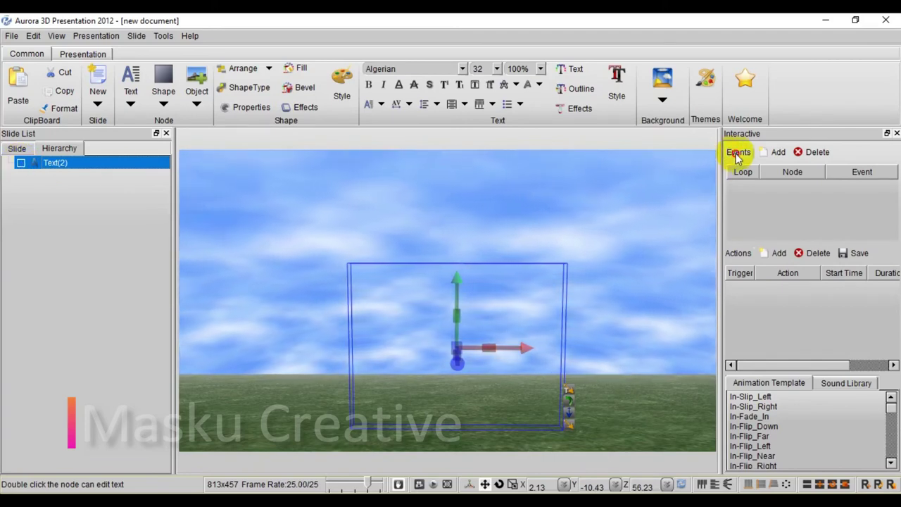
left_click(549, 187)
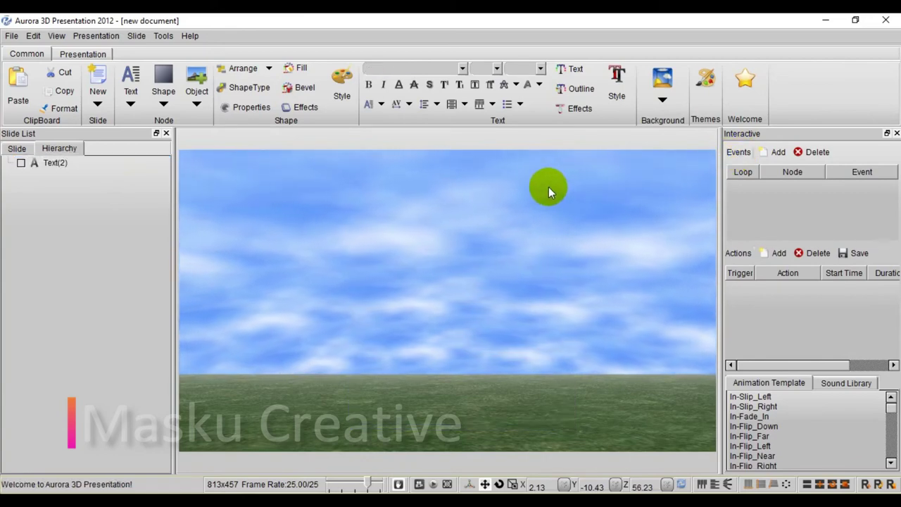
Add a key-press event on the Slide triggered by the S key
left_click(17, 148)
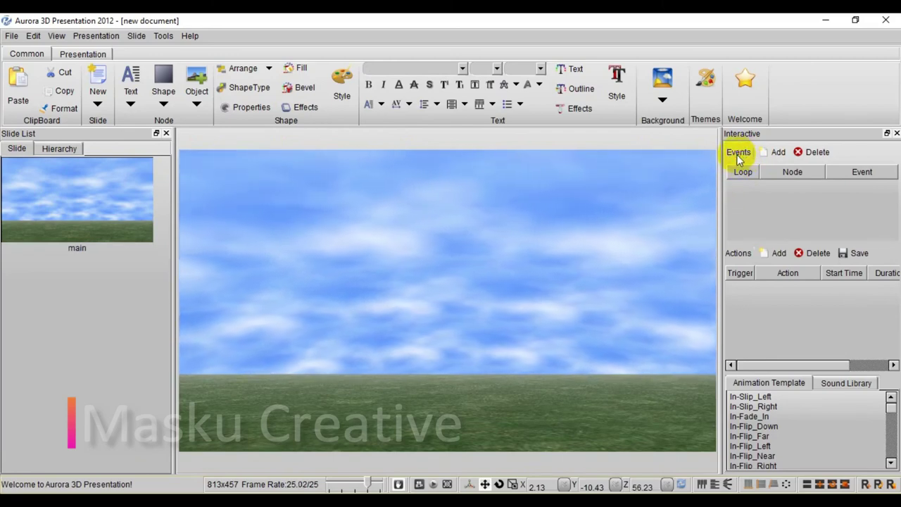
left_click(771, 154)
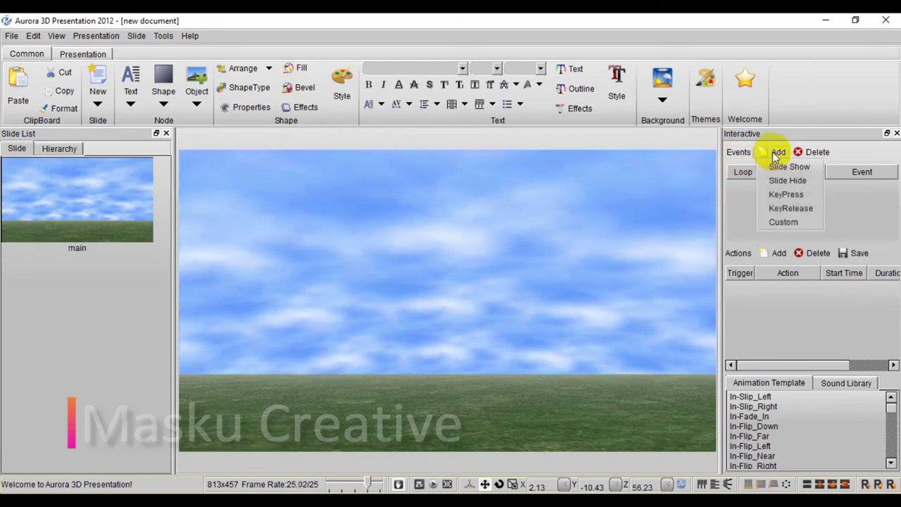
left_click(782, 194)
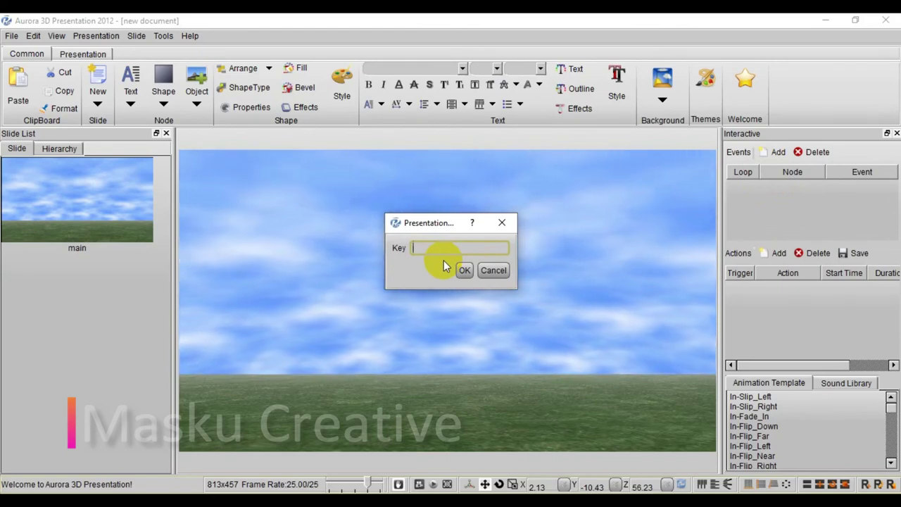
type("S")
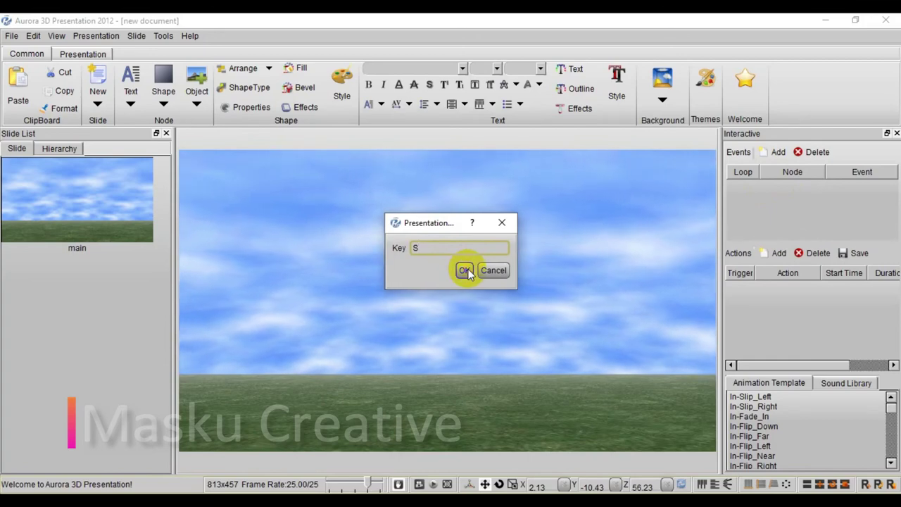
left_click(465, 270)
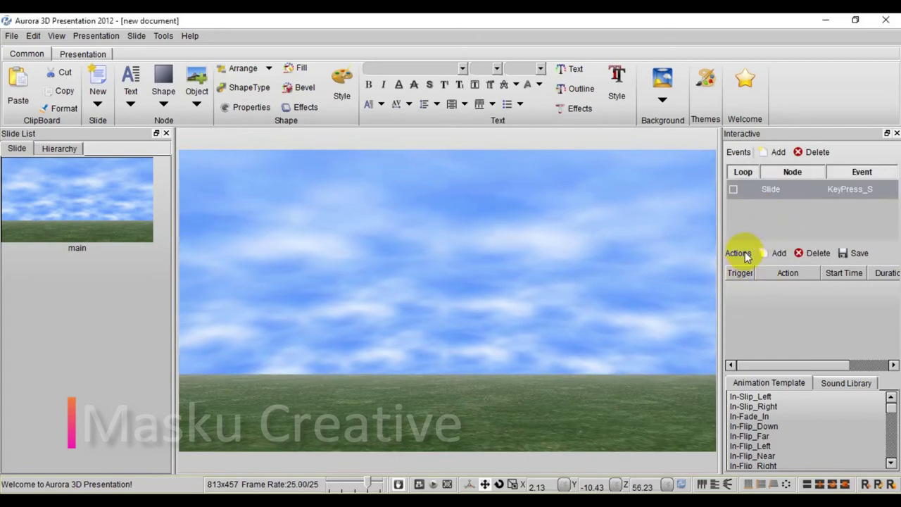
Select the Slide KeyPress_S event and browse the action types without adding one
left_click(802, 224)
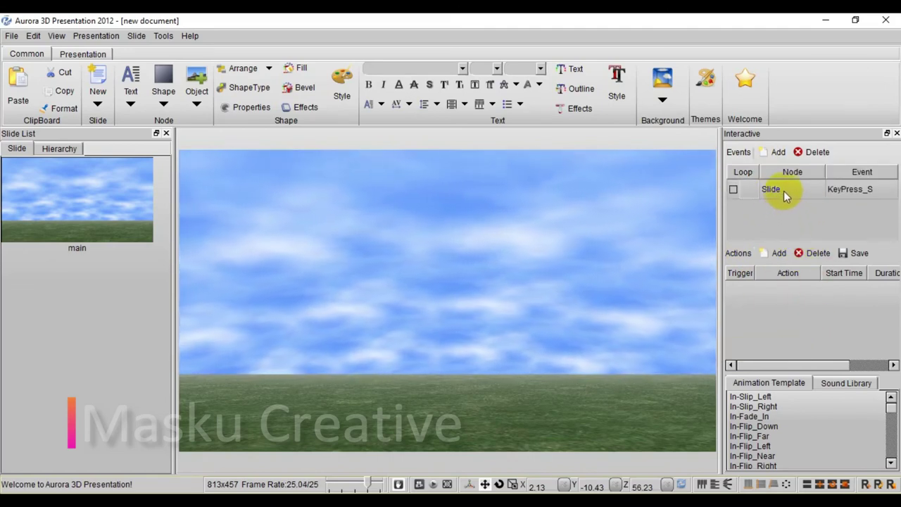
left_click(835, 189)
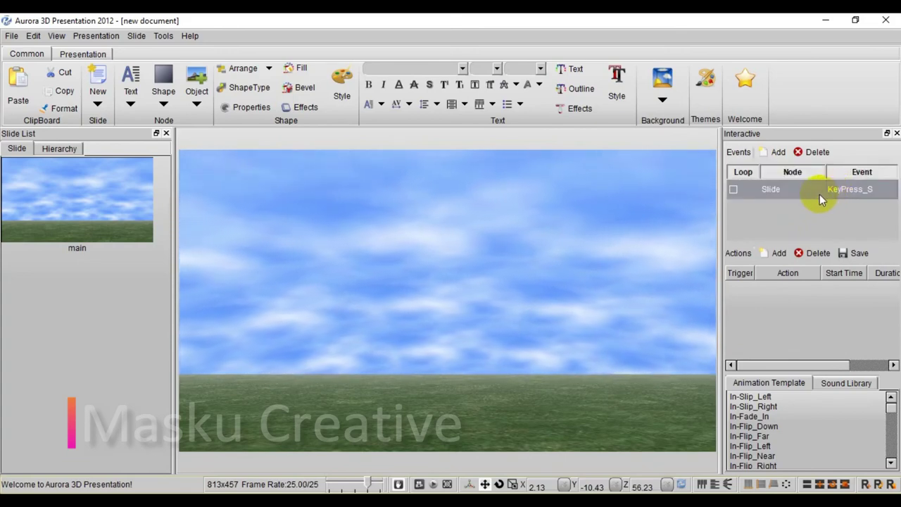
left_click(769, 254)
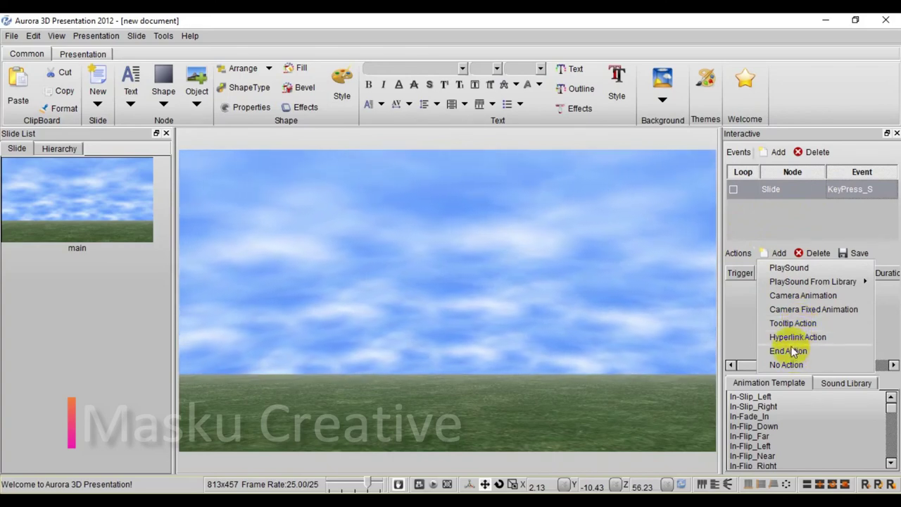
left_click(775, 191)
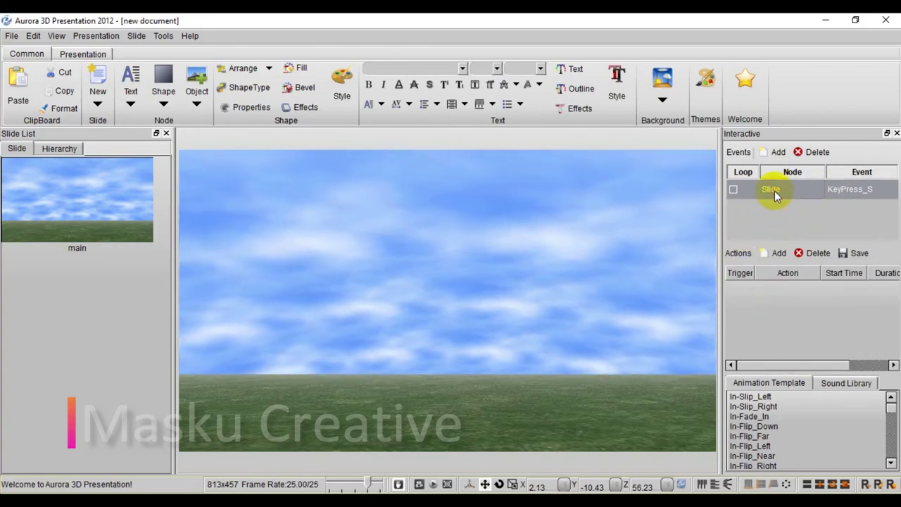
Make the Text(2) node visible again and select NODE TEXT on the slide
left_click(43, 148)
left_click(17, 149)
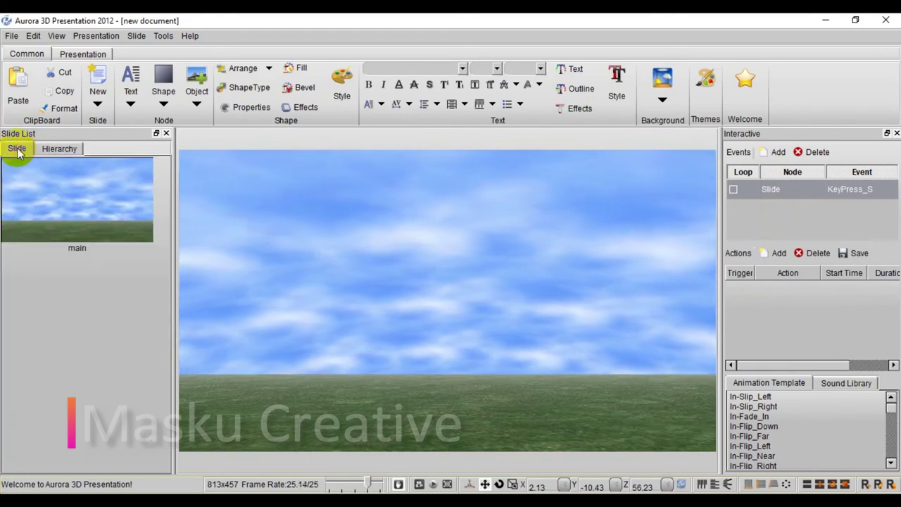
left_click(45, 148)
left_click(22, 163)
left_click(17, 148)
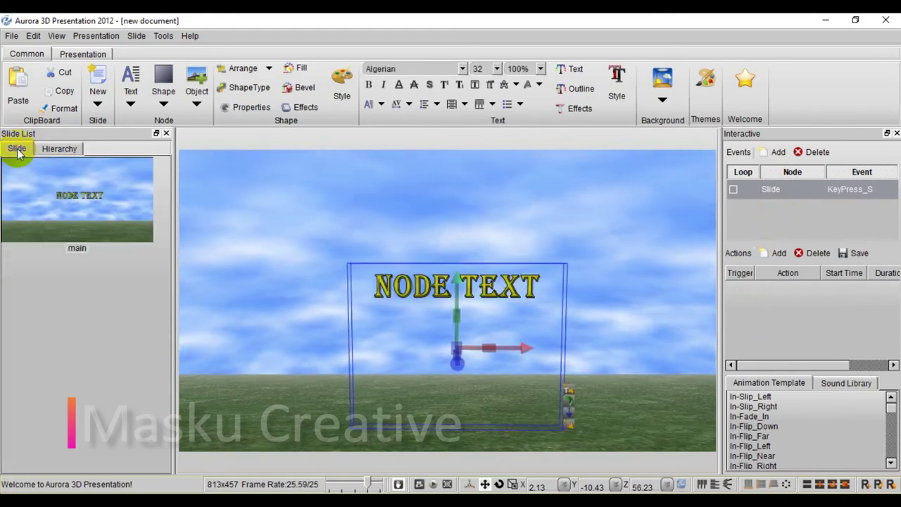
left_click(474, 241)
left_click(472, 289)
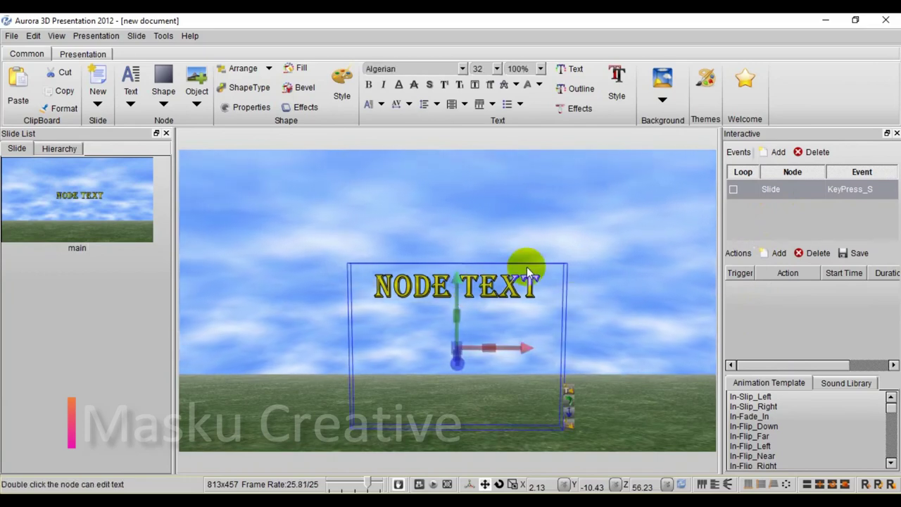
Turn on Loop for the Slide KeyPress_S event, then reselect NODE TEXT and the event
left_click(733, 189)
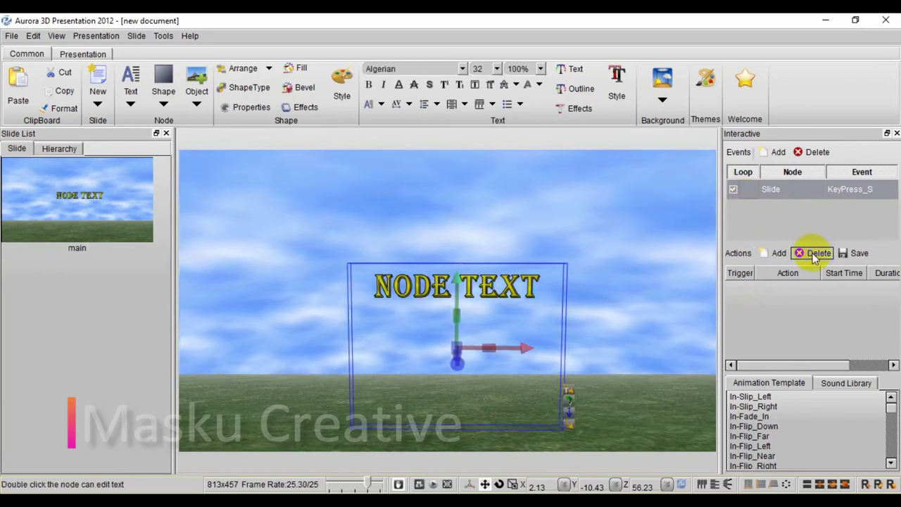
left_click(652, 220)
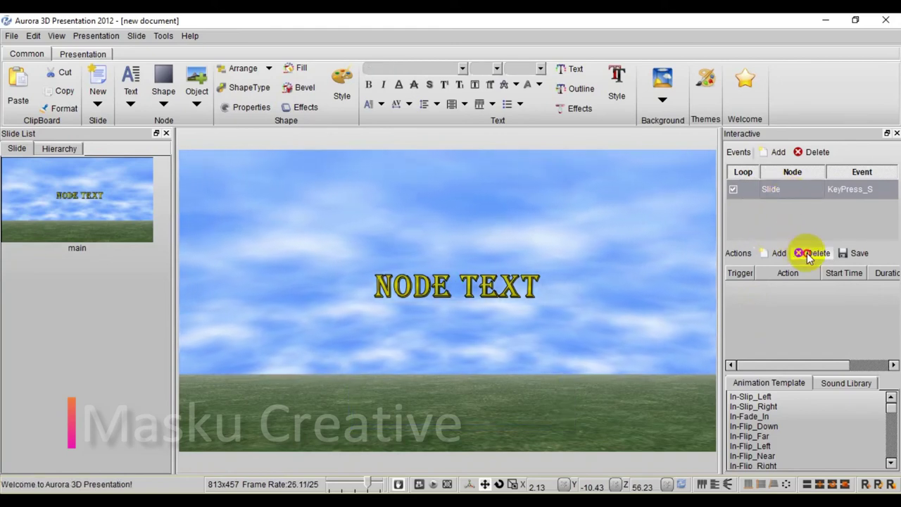
left_click(796, 188)
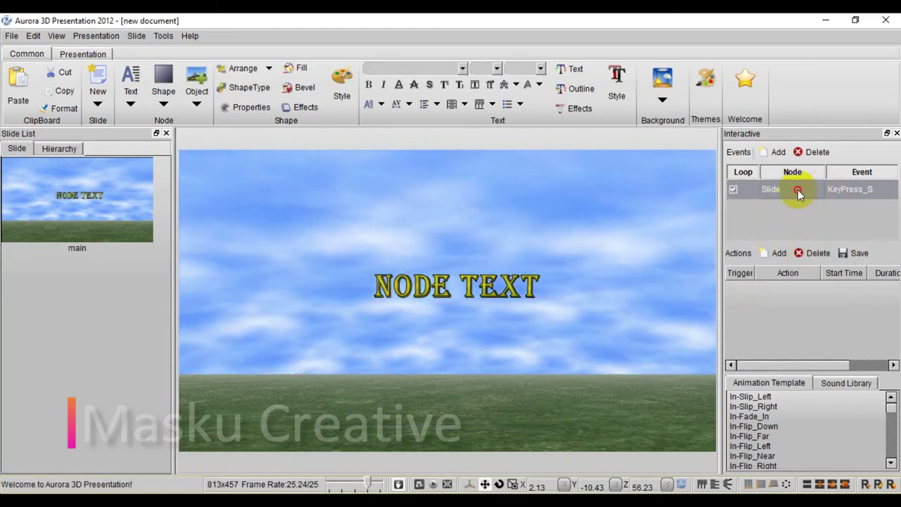
left_click_drag(798, 189, 812, 250)
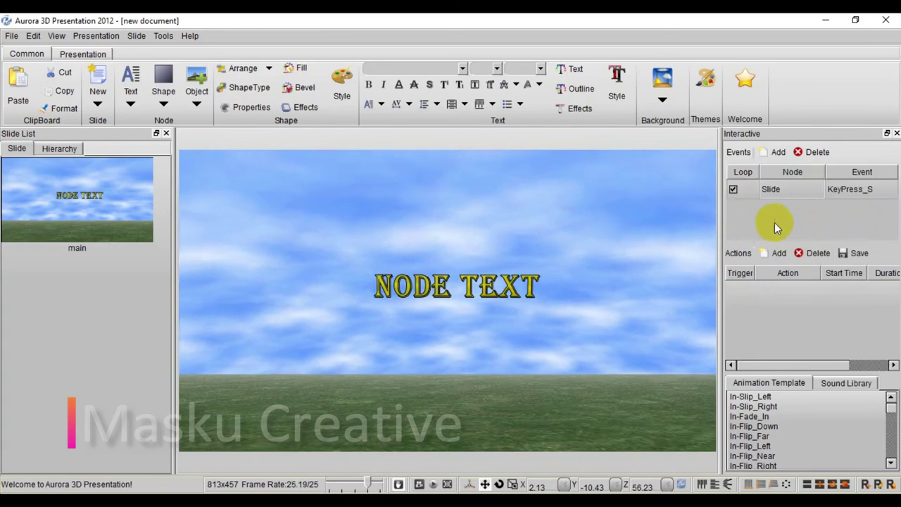
left_click(518, 289)
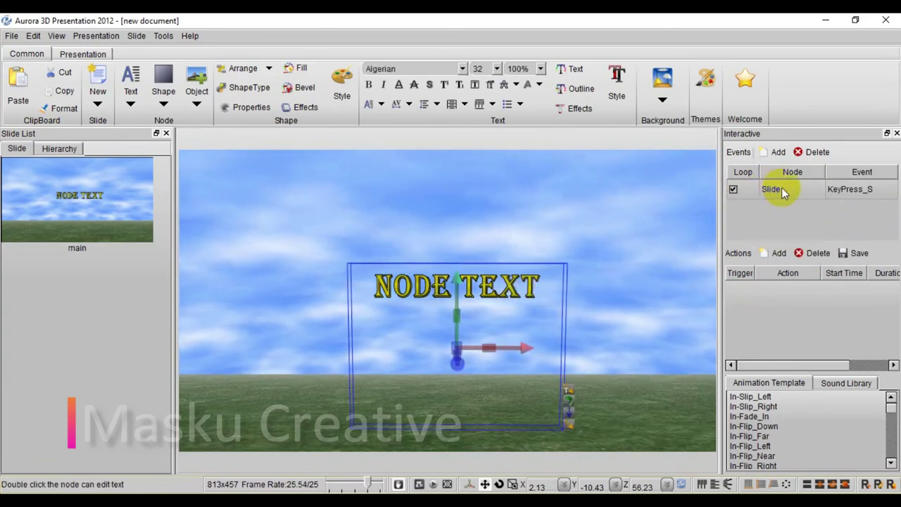
left_click(775, 188)
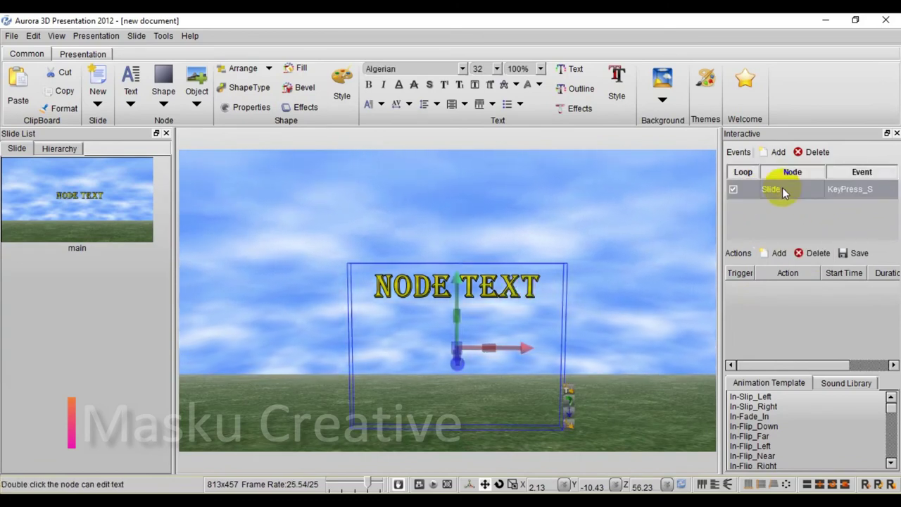
Add an In-Slip_Left node animation action on Text(2) to the KeyPress_S event
left_click(780, 256)
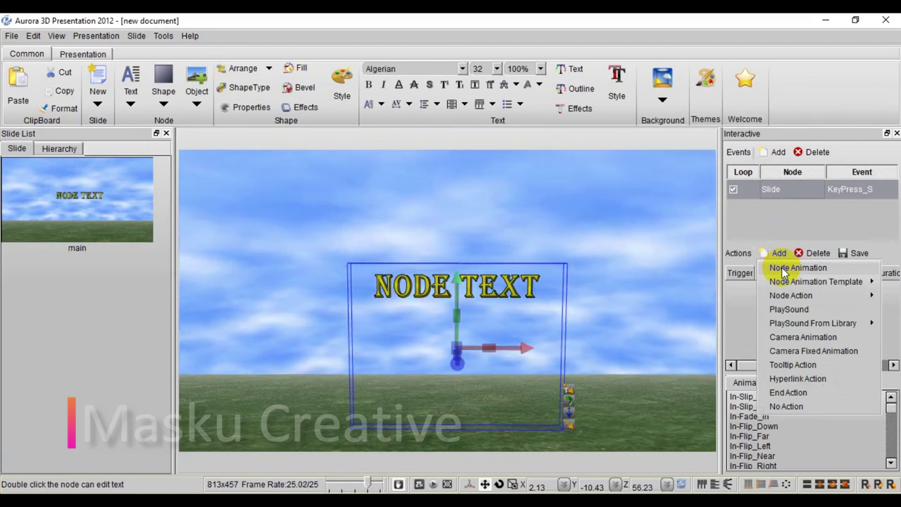
left_click(784, 271)
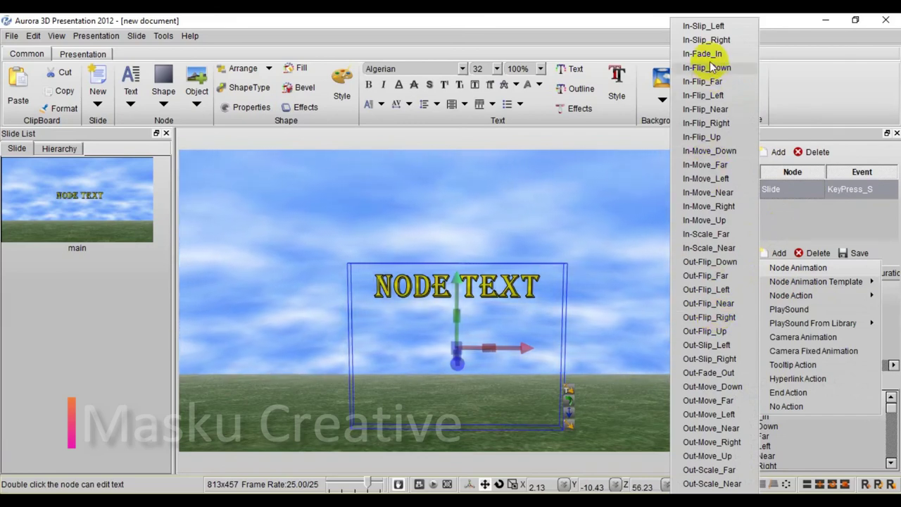
left_click(697, 26)
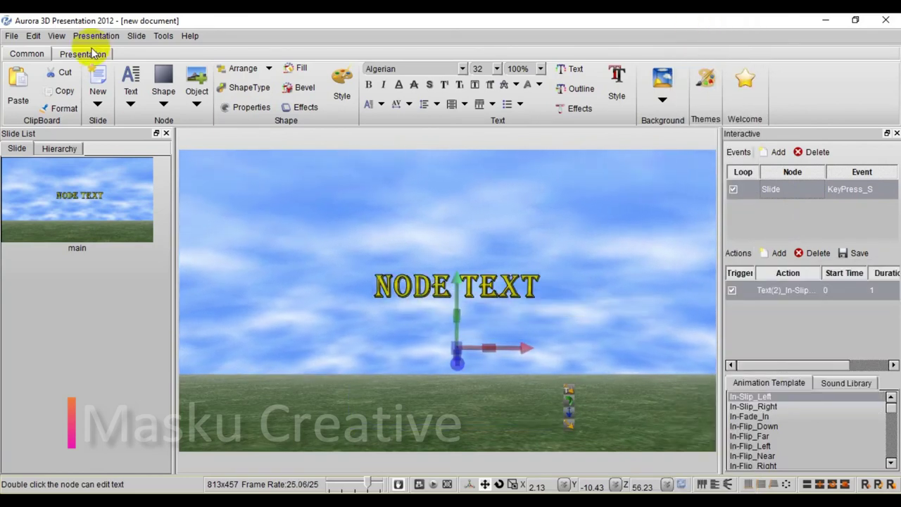
Preview the slide, press S to slide NODE TEXT in from the left, then exit with Escape
left_click(134, 39)
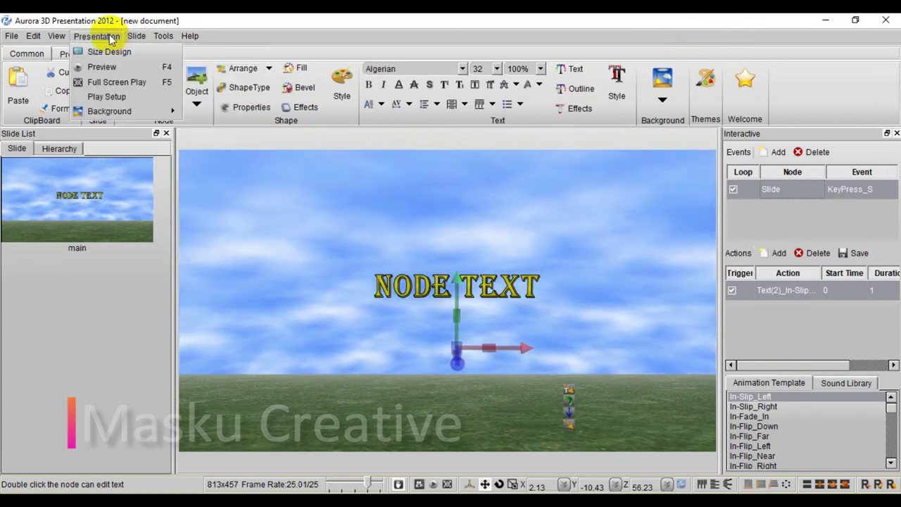
left_click(110, 66)
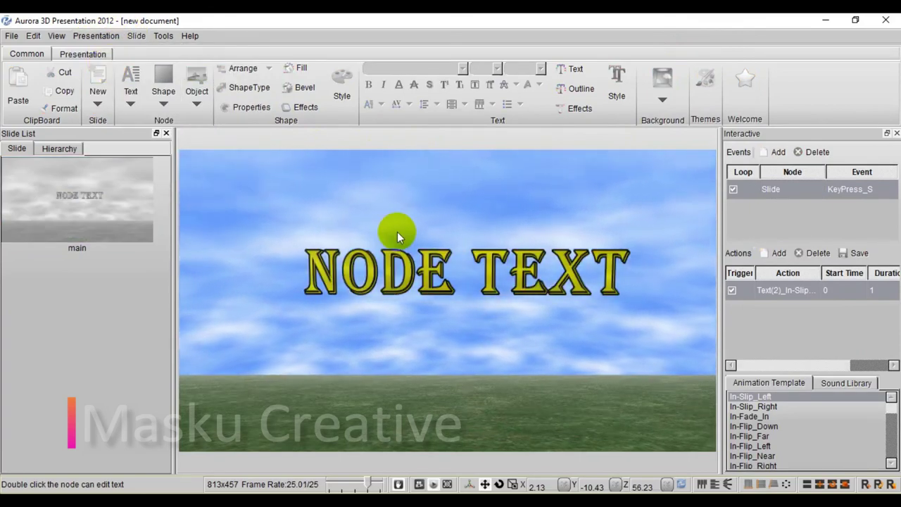
key("s")
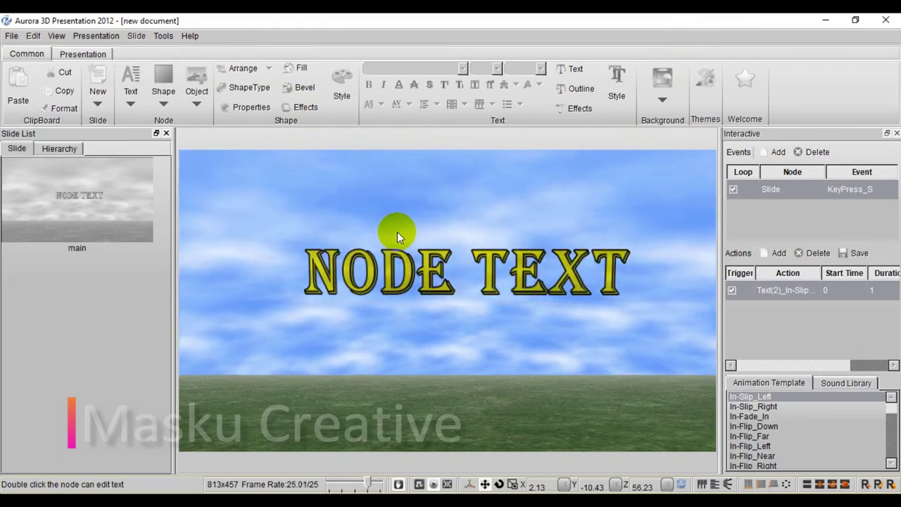
key("Escape")
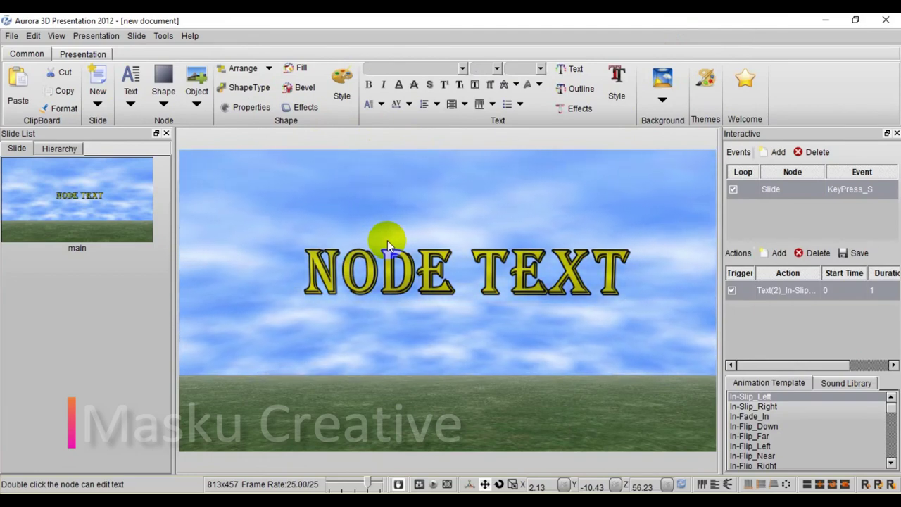
Untick Text(2) in the Hierarchy so the NODE TEXT node starts hidden
left_click(64, 149)
left_click(21, 164)
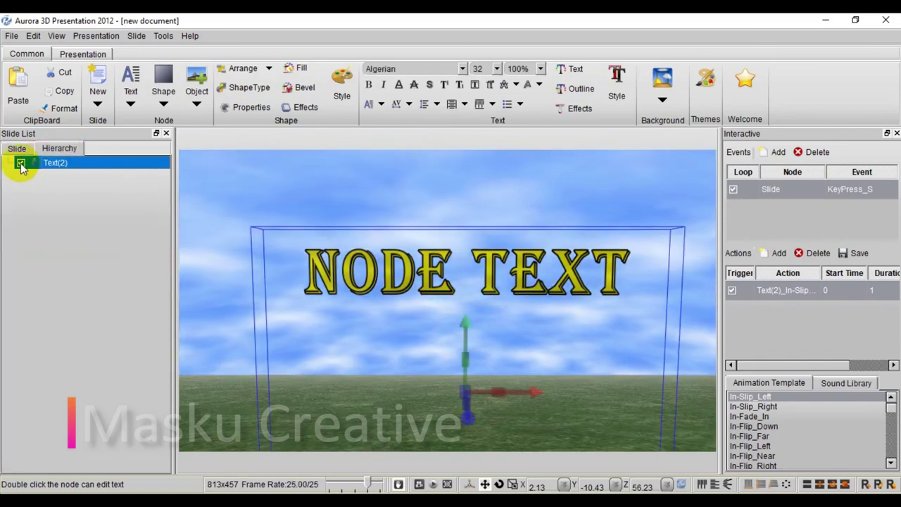
left_click(21, 164)
left_click(188, 190)
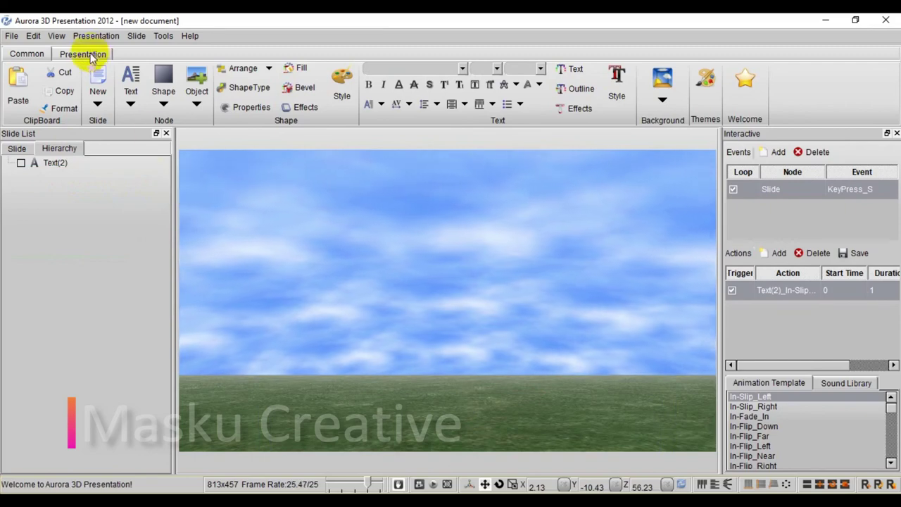
Preview the presentation and press S to slide NODE TEXT in over the sky
left_click(96, 36)
left_click(102, 67)
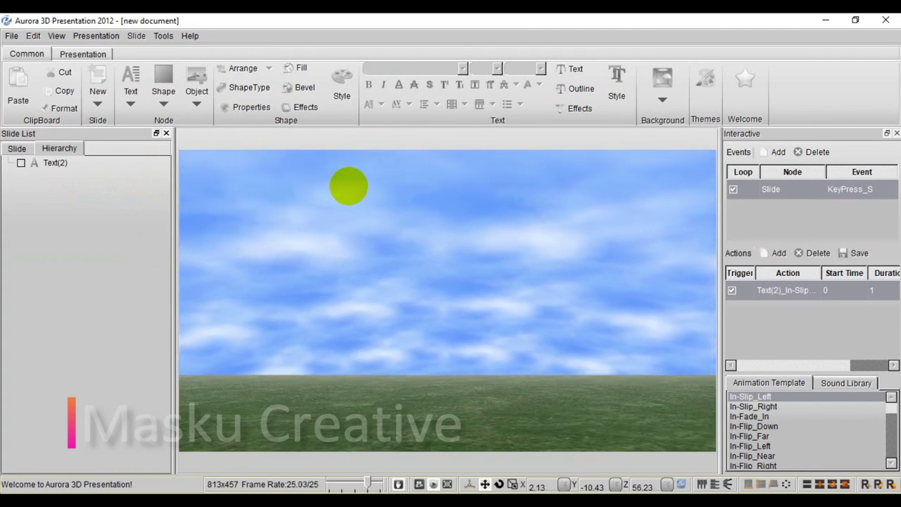
key("s")
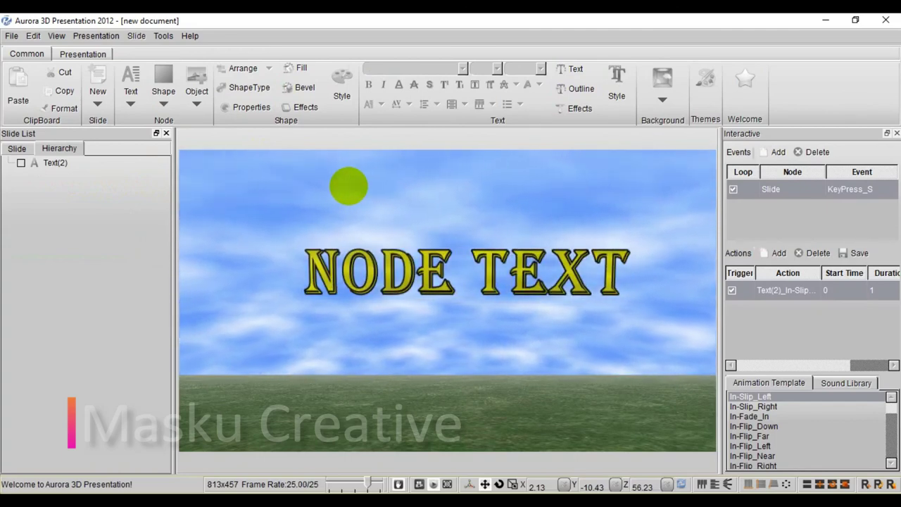